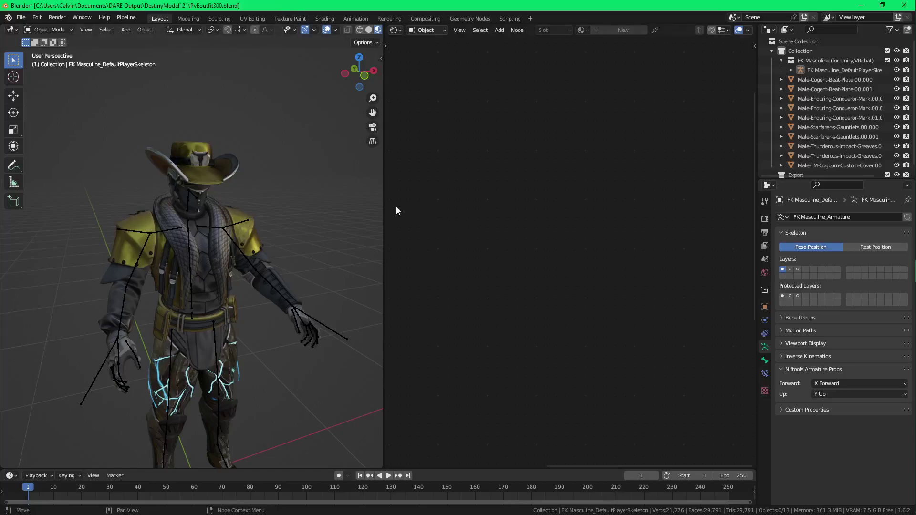
Select the Male-TM-Cogburn-Custom-Cover hat to show its D2 PlayerGear Shader 3.0.8 material
left_click_drag(383, 208, 669, 208)
middle_click_drag(477, 205, 400, 222)
left_click_drag(668, 224, 482, 224)
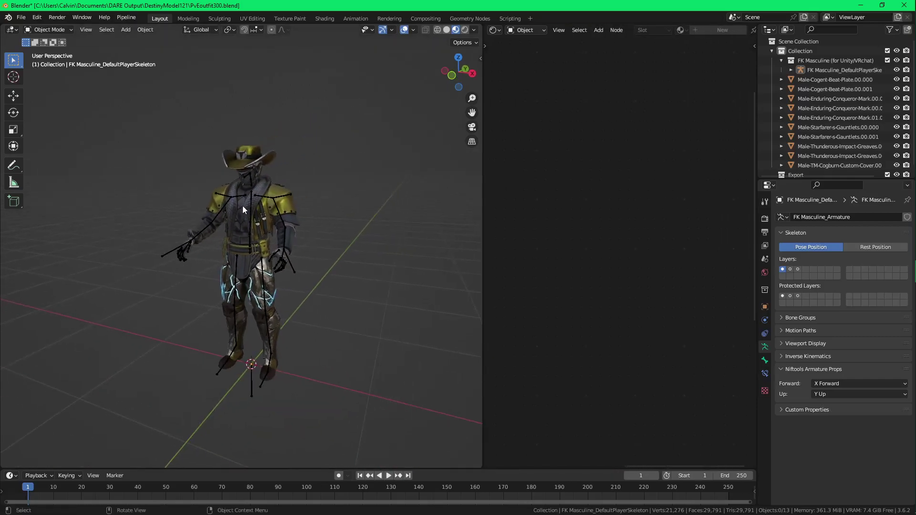
left_click(243, 206)
scroll(242, 206, "up", 4)
left_click(227, 166)
middle_click_drag(193, 172, 287, 203)
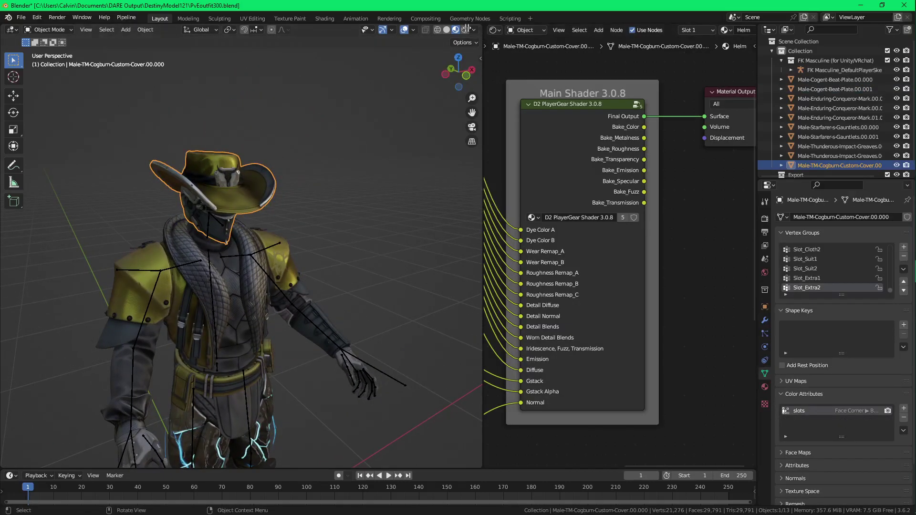
Split the 3D view and make the new area an Image Editor
left_click_drag(480, 25, 239, 95)
left_click(249, 29)
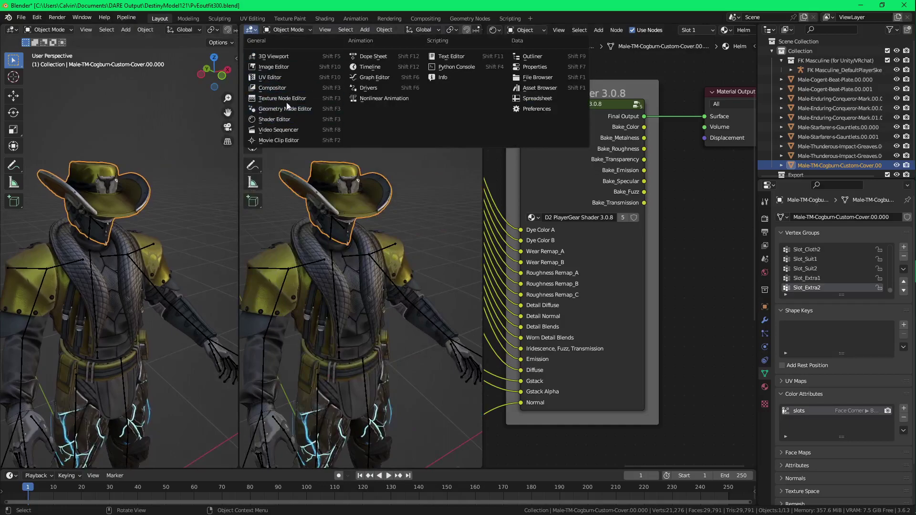
left_click(287, 67)
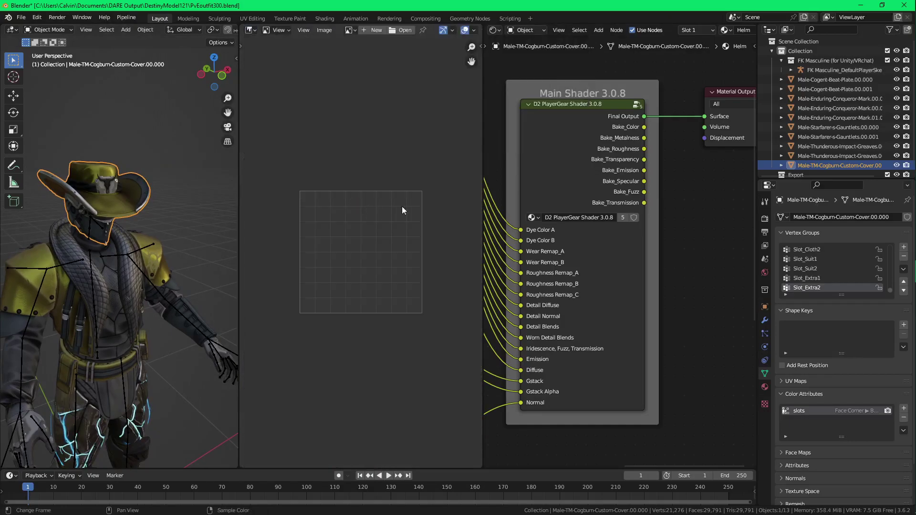
Connect the shader's Bake_Color output to the Material Output Surface
middle_click_drag(655, 122, 633, 148)
left_click_drag(622, 154, 682, 142)
scroll(95, 187, "up", 4)
middle_click_drag(133, 190, 155, 204)
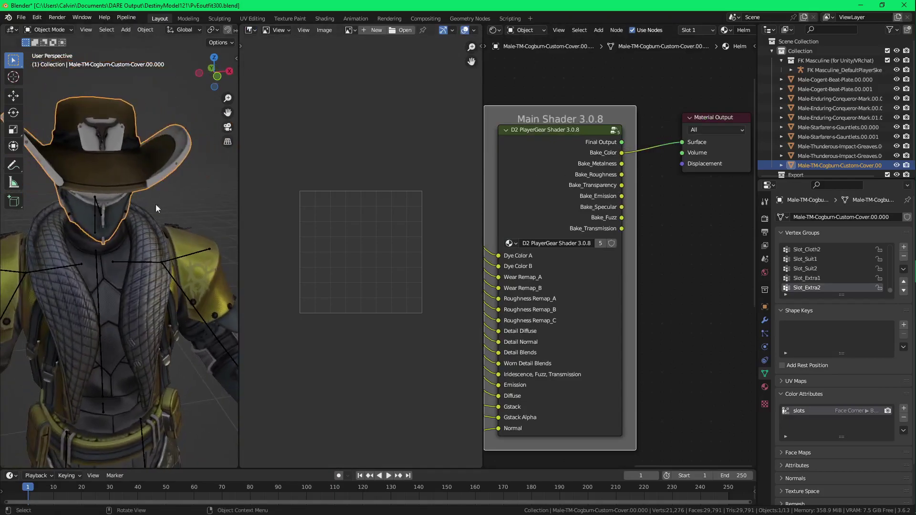
Switch the render engine to Cycles with Max Samples set to 1
left_click(764, 219)
left_click(846, 218)
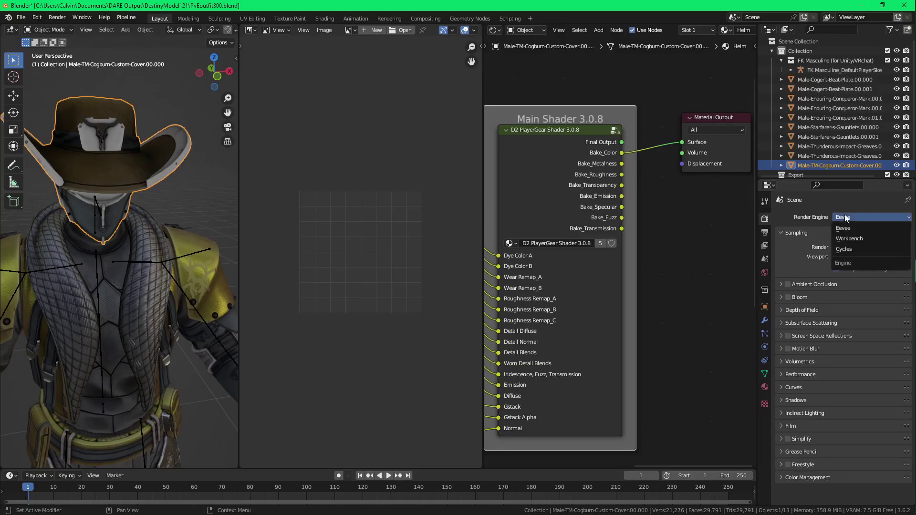
left_click(856, 250)
scroll(847, 286, "down", 2)
left_click(847, 329)
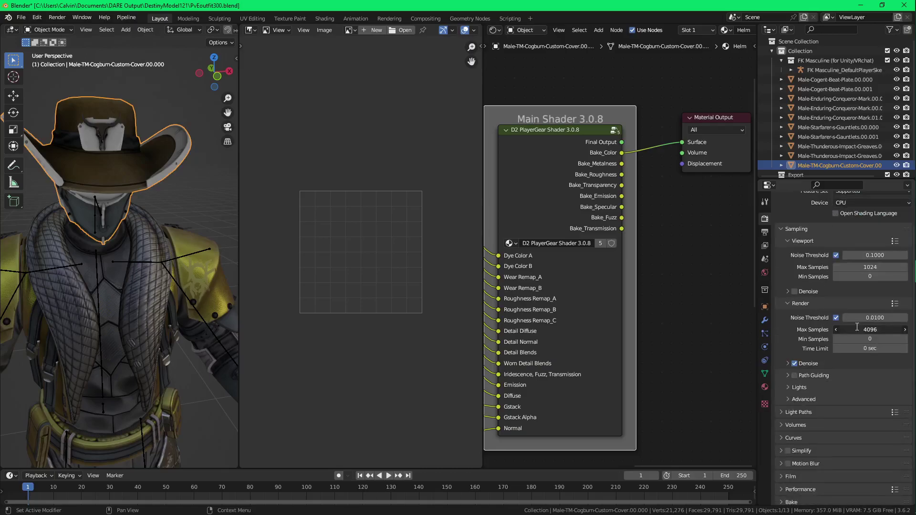
type("1")
key("Return")
Set the bake type to Emit with a 5 px margin
scroll(825, 329, "down", 2)
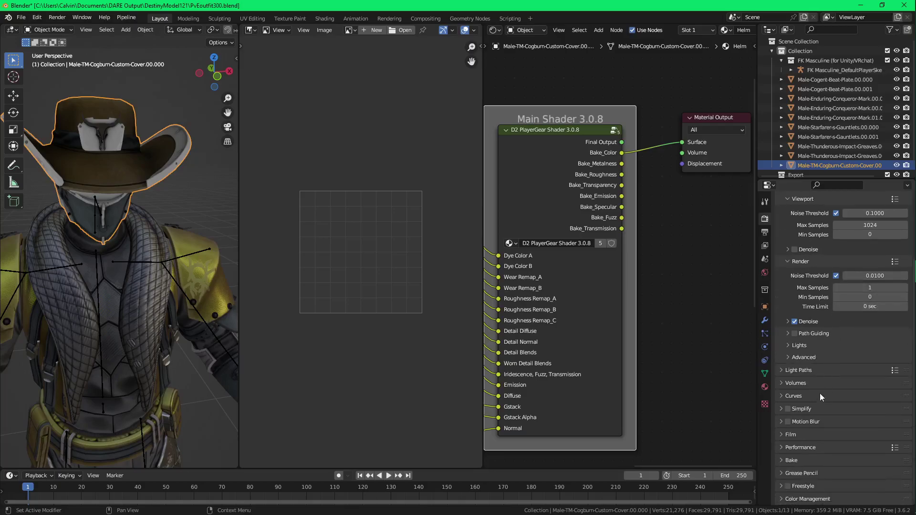
left_click(799, 461)
scroll(802, 452, "down", 8)
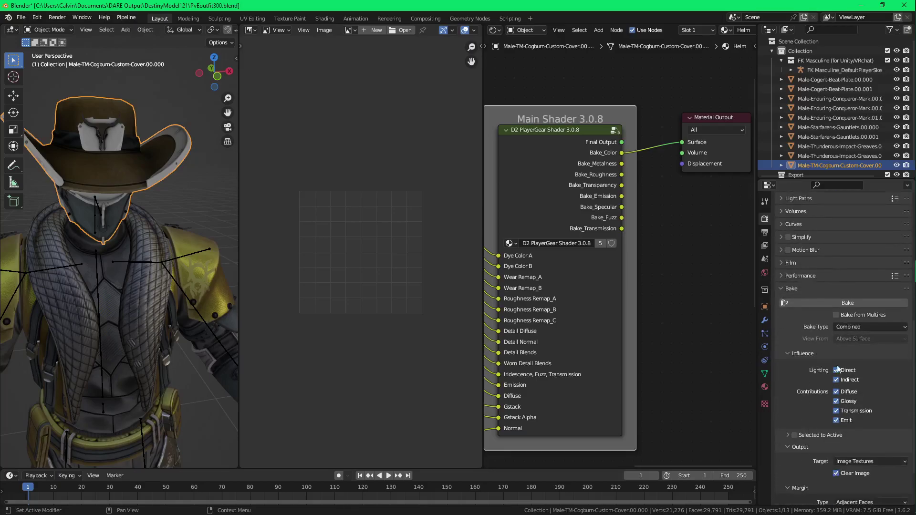
left_click(847, 327)
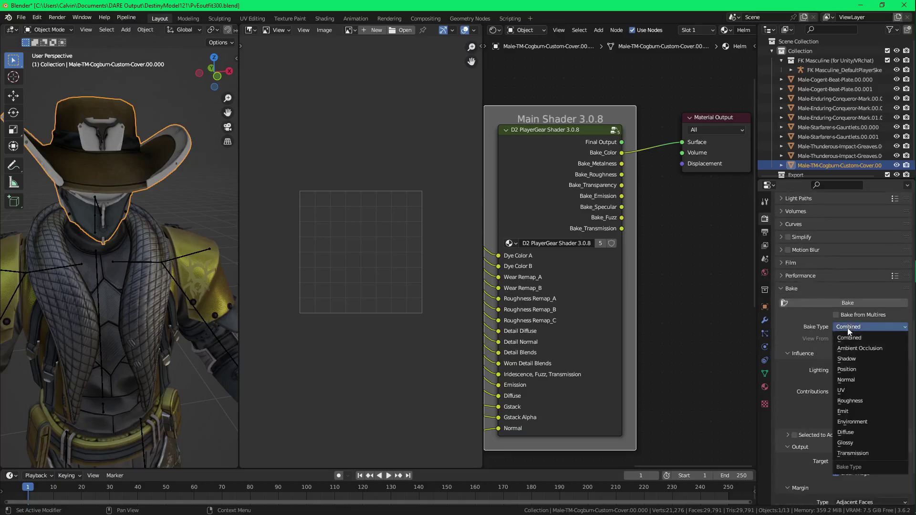
left_click(849, 411)
left_click(848, 456)
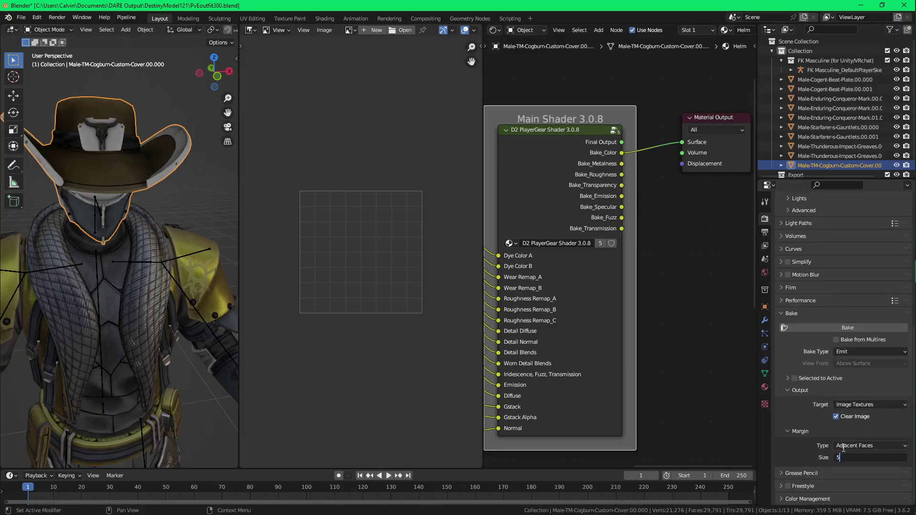
key("Return")
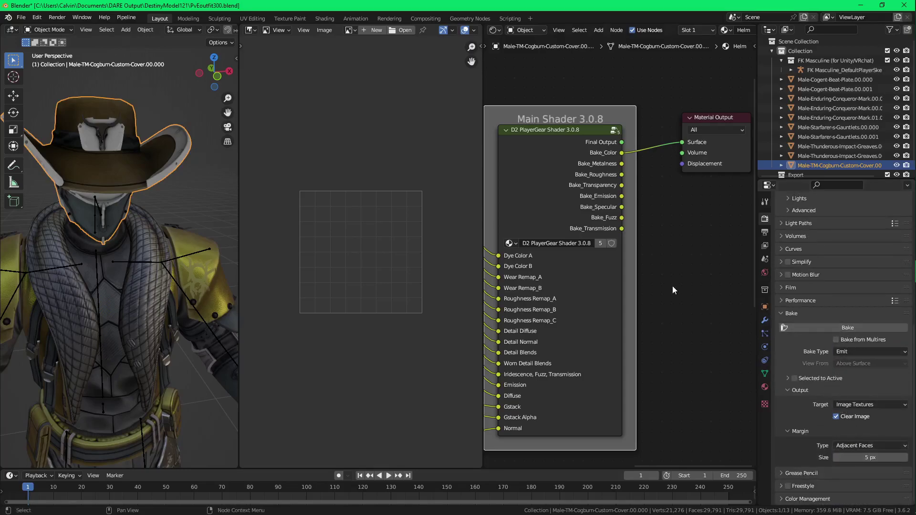
Add an Image Texture node above the gear shader in the hat's material
middle_click_drag(673, 289, 670, 334)
key("shift+a")
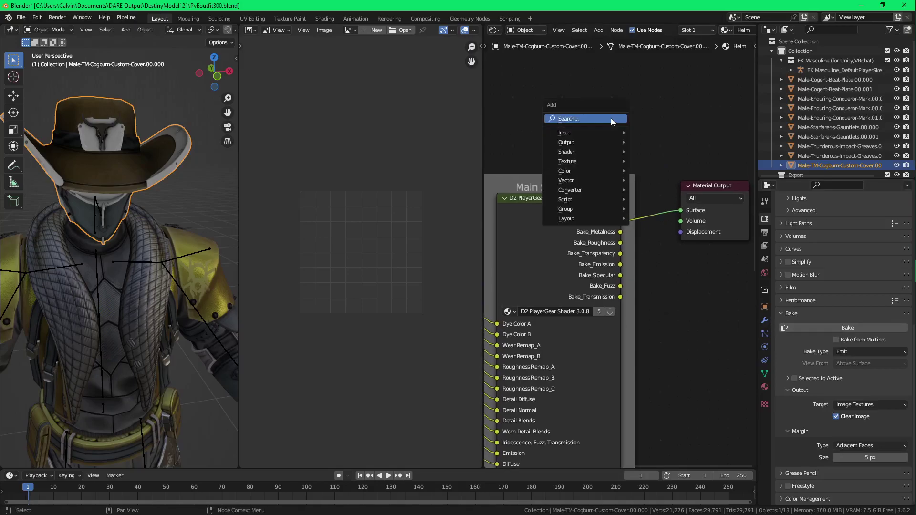
left_click(598, 30)
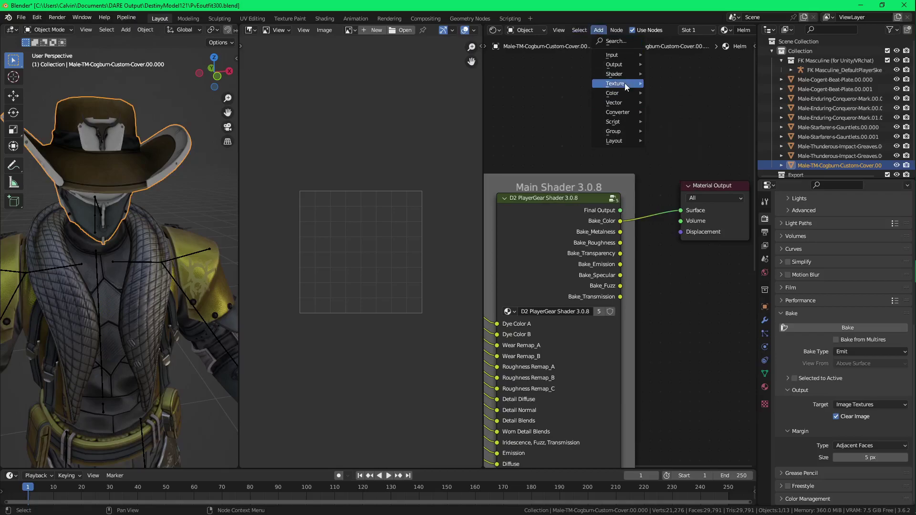
mouse_move(625, 87)
left_click(668, 143)
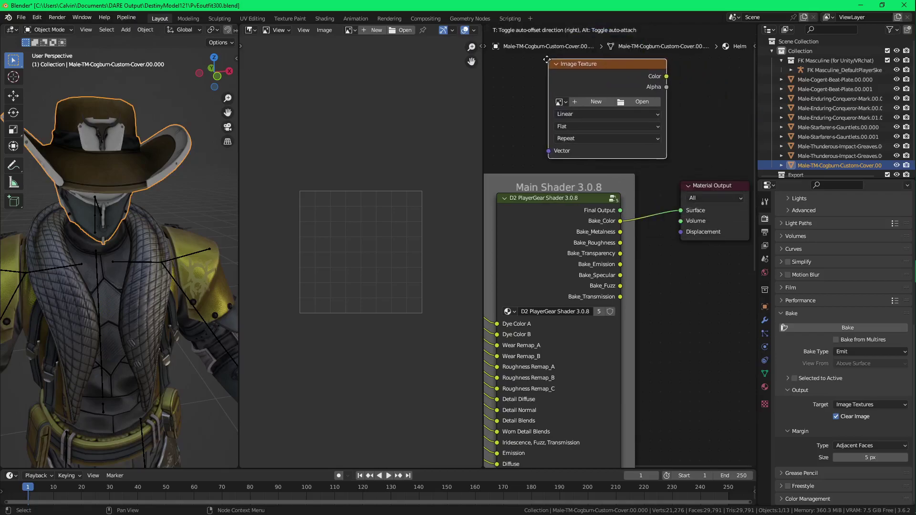
left_click(516, 87)
Create a new 2048 × 2048 image named Bake_Helm in the texture node
left_click(555, 128)
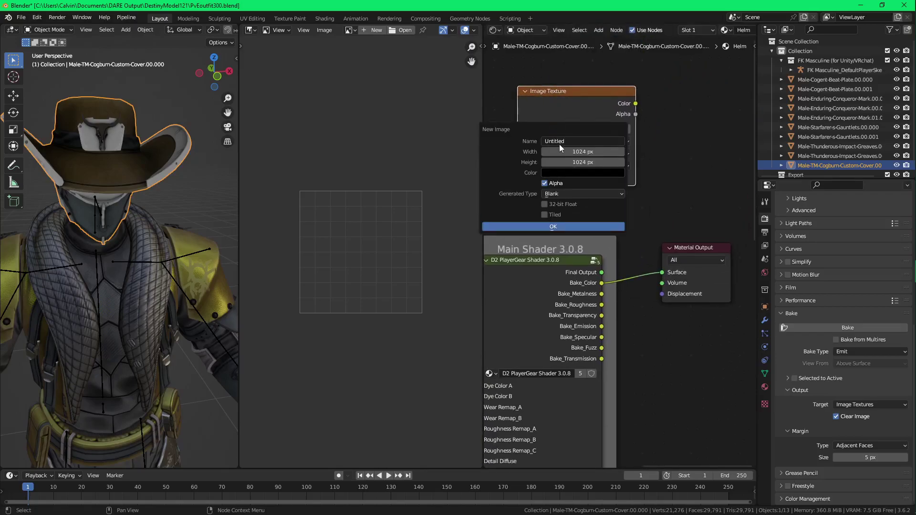
left_click(561, 141)
type("Bake_Helm")
key("Tab")
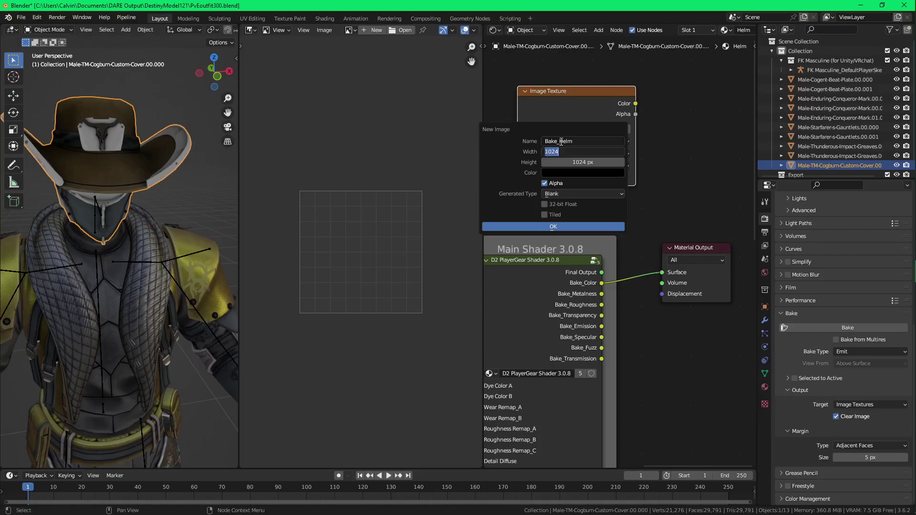
type("2048")
key("Tab")
type("2")
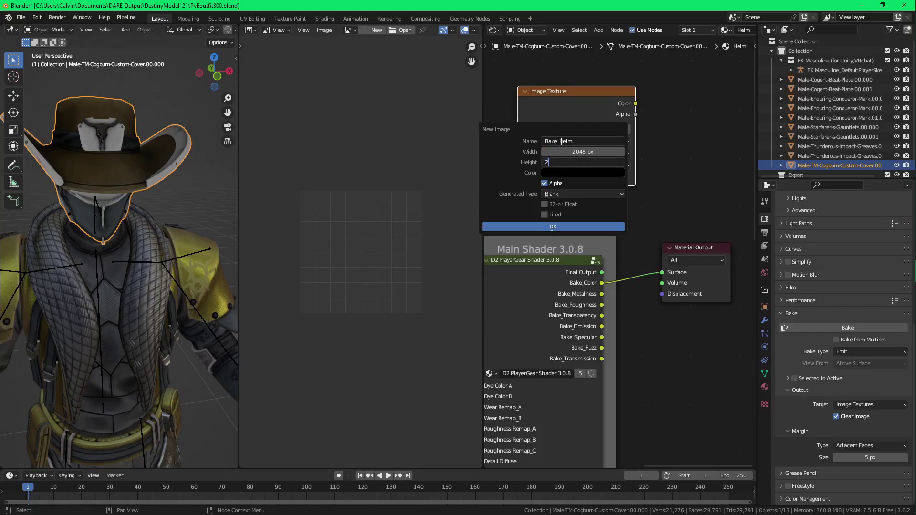
key("Return")
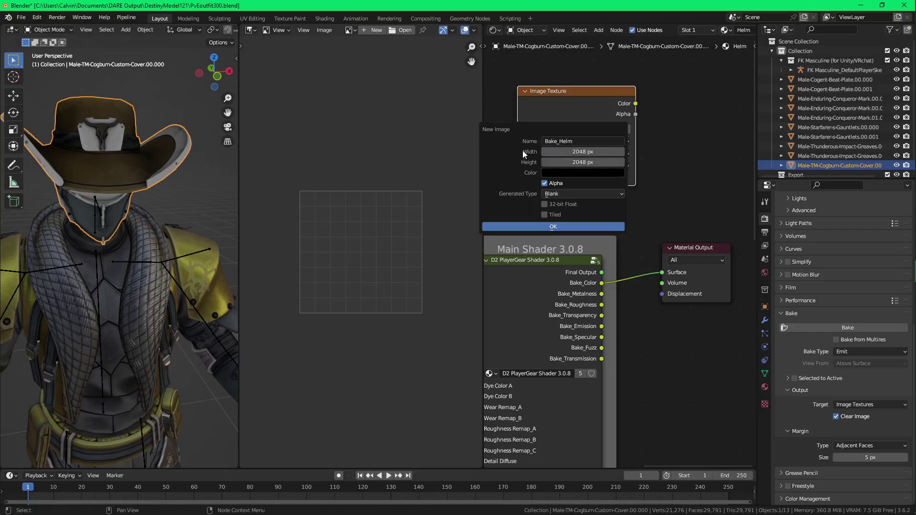
left_click(522, 225)
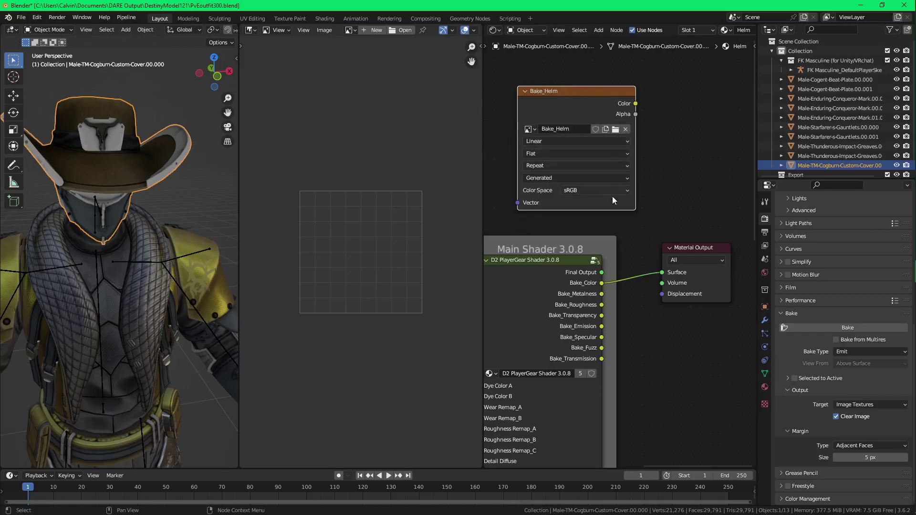
Bake the hat's emission into the Bake_Helm image
left_click(844, 327)
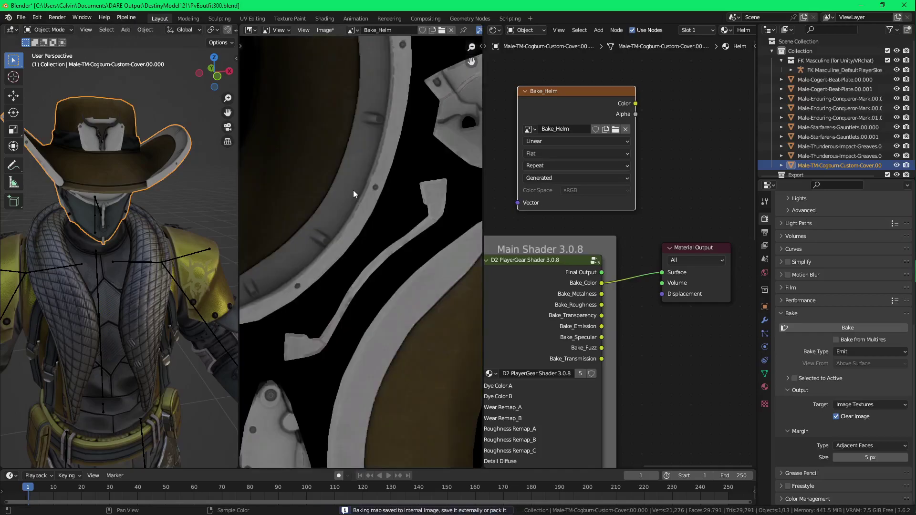
Split the Image Editor showing the baked texture into extra areas
scroll(353, 190, "down", 7)
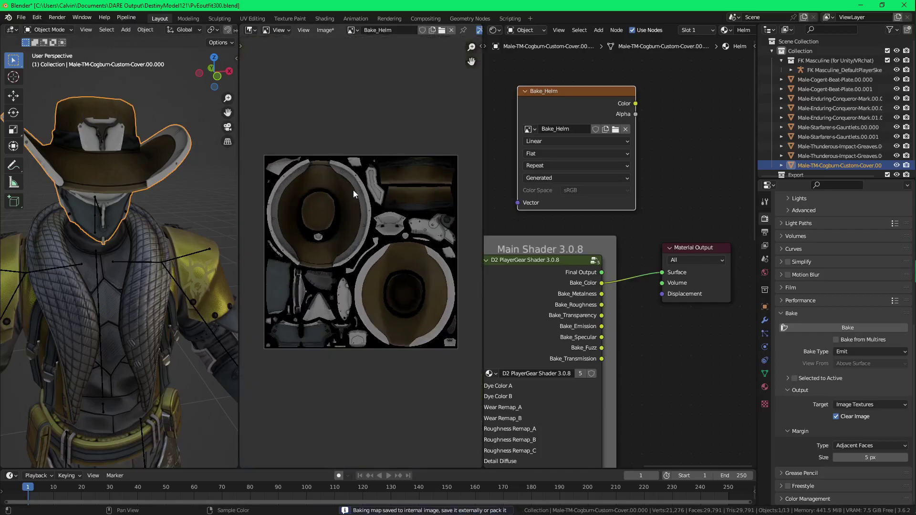
middle_click_drag(354, 185, 372, 181)
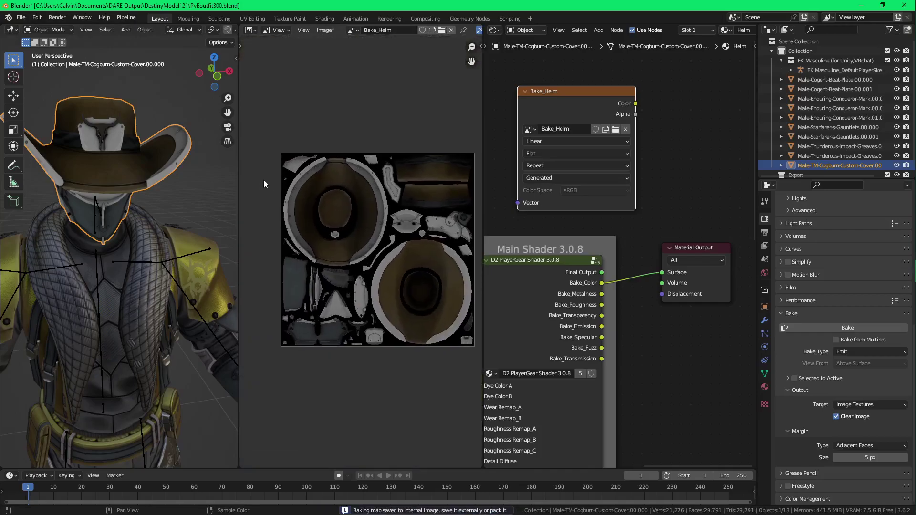
right_click(237, 180)
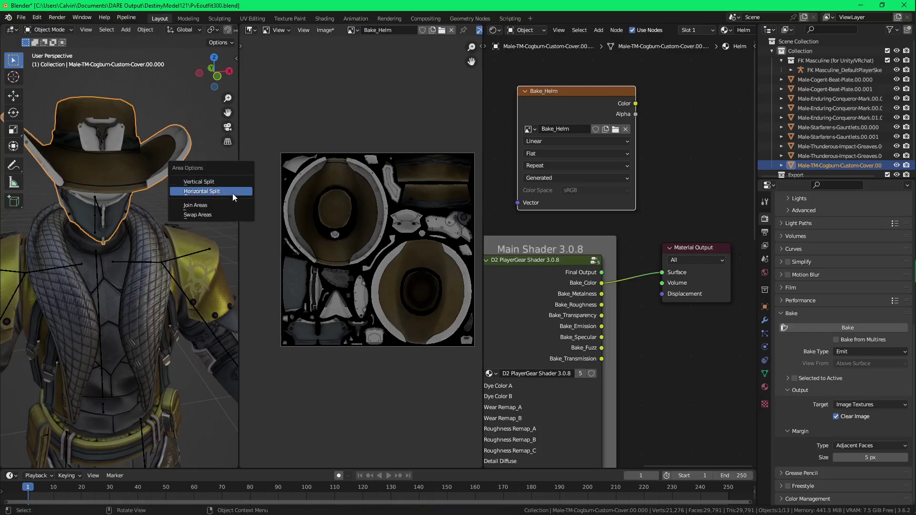
left_click(230, 185)
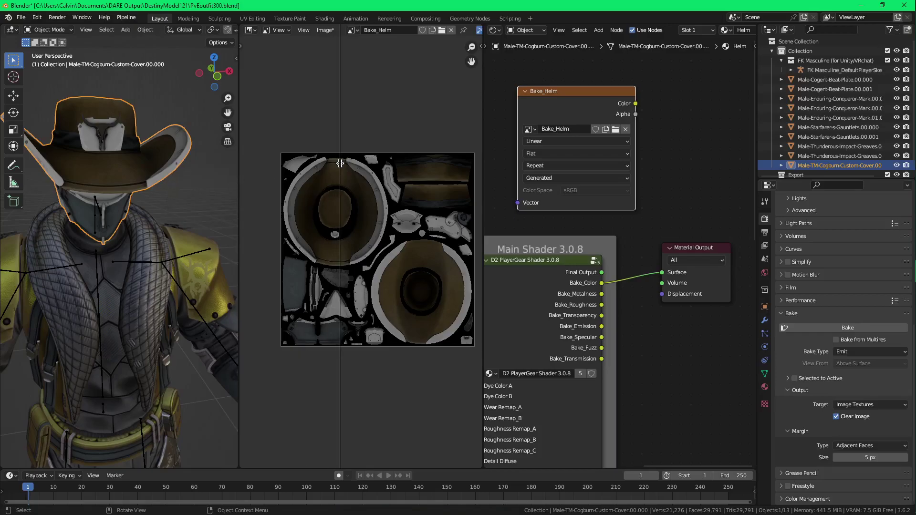
left_click(352, 136)
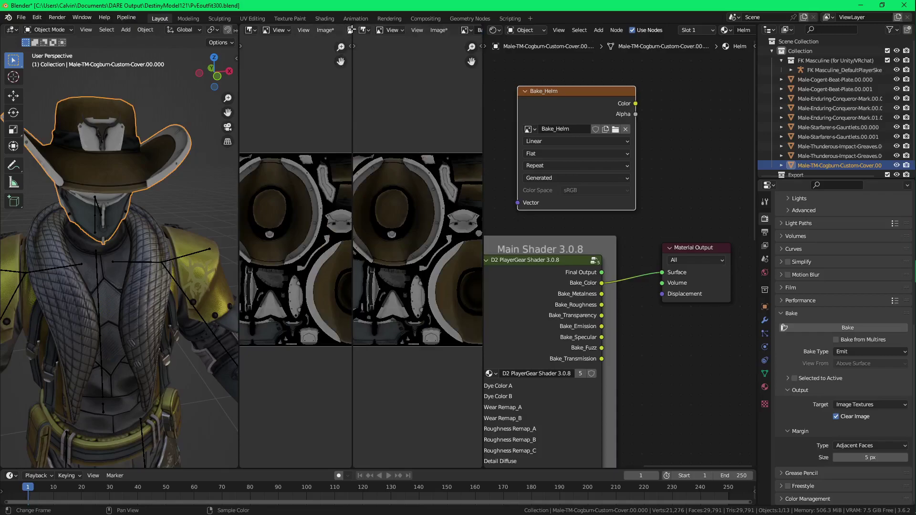
left_click_drag(351, 26, 327, 23)
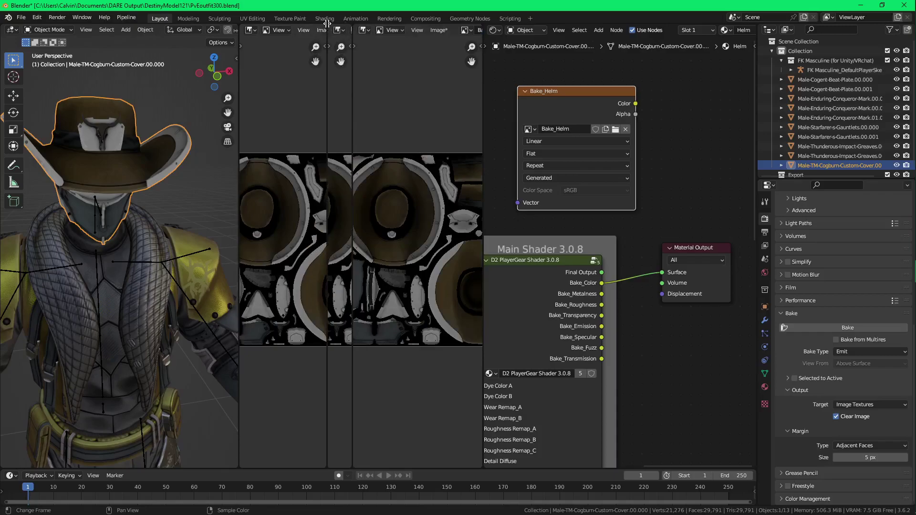
Join the image areas twice into one wide Image Editor
right_click(325, 84)
left_click(325, 107)
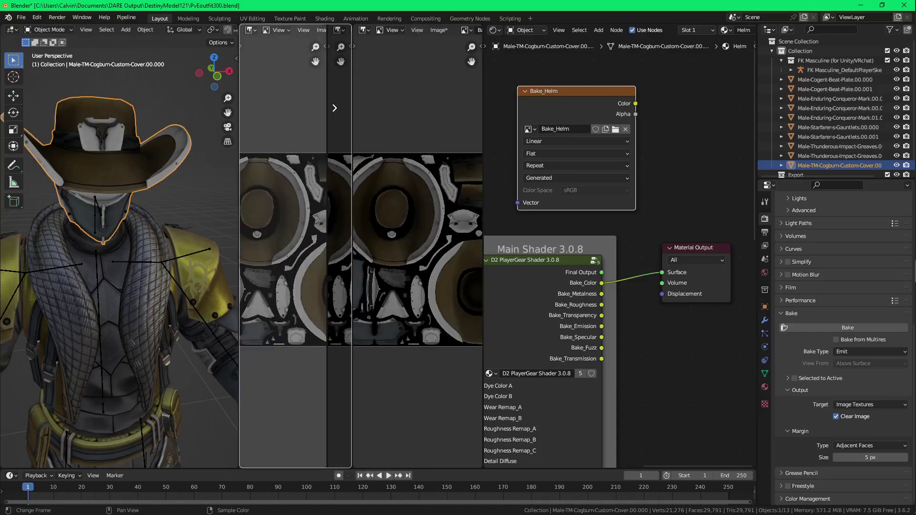
left_click(334, 108)
right_click(351, 82)
left_click(340, 84)
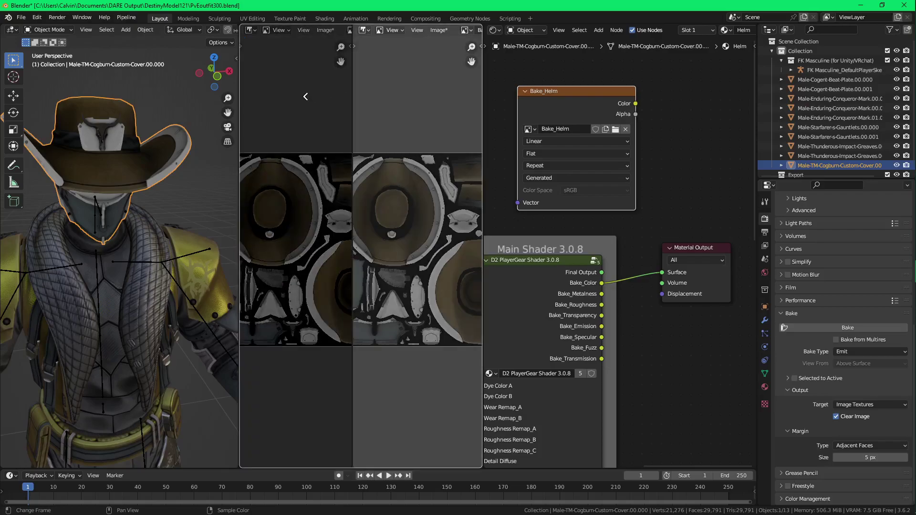
left_click(366, 75)
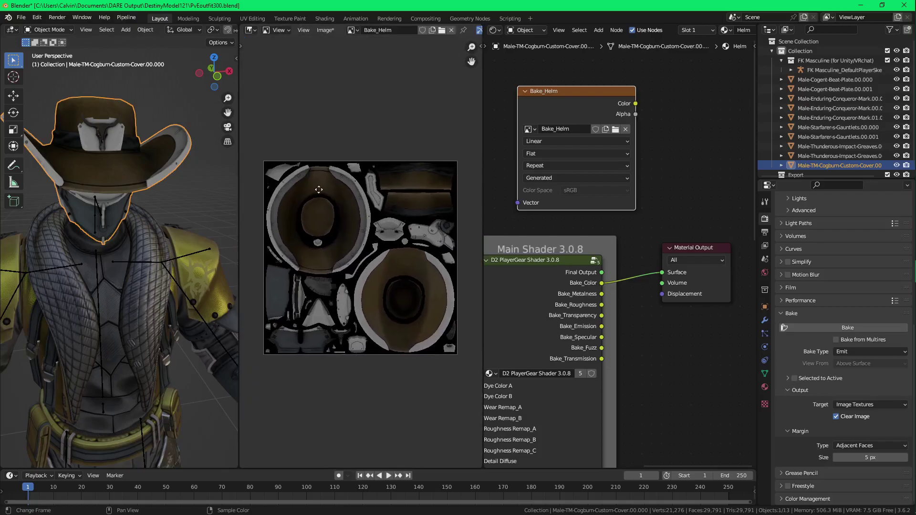
scroll(138, 186, "down", 1)
middle_click_drag(137, 187, 316, 228)
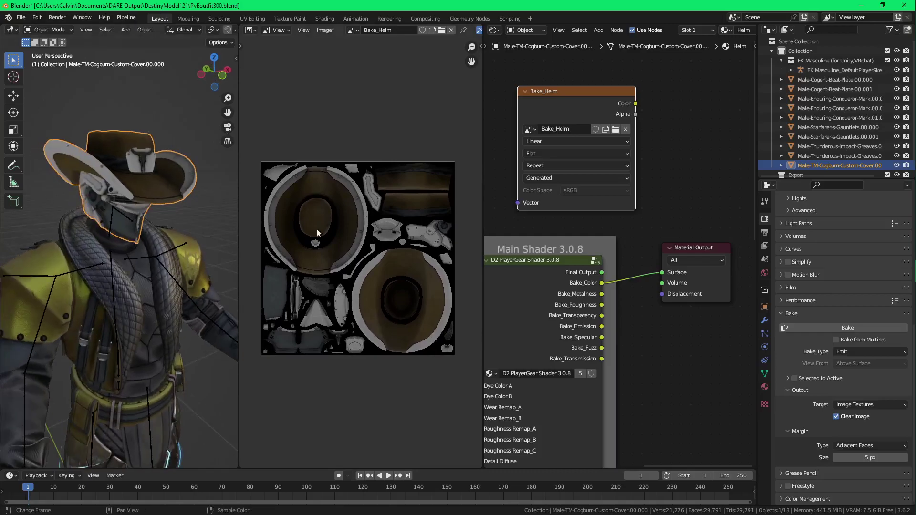
scroll(316, 228, "up", 1)
scroll(316, 228, "down", 1)
Start saving Bake_Helm as a new file and create and enter a Baked Textures folder
left_click(325, 30)
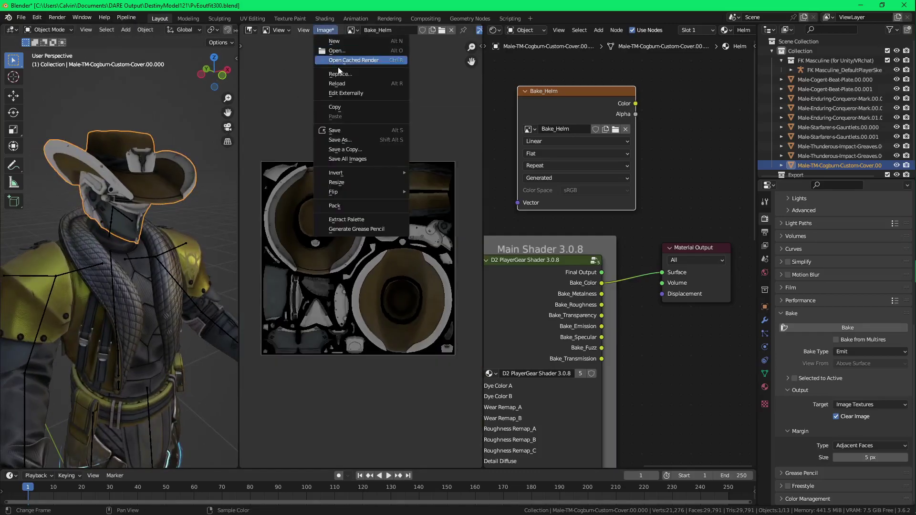
left_click(345, 140)
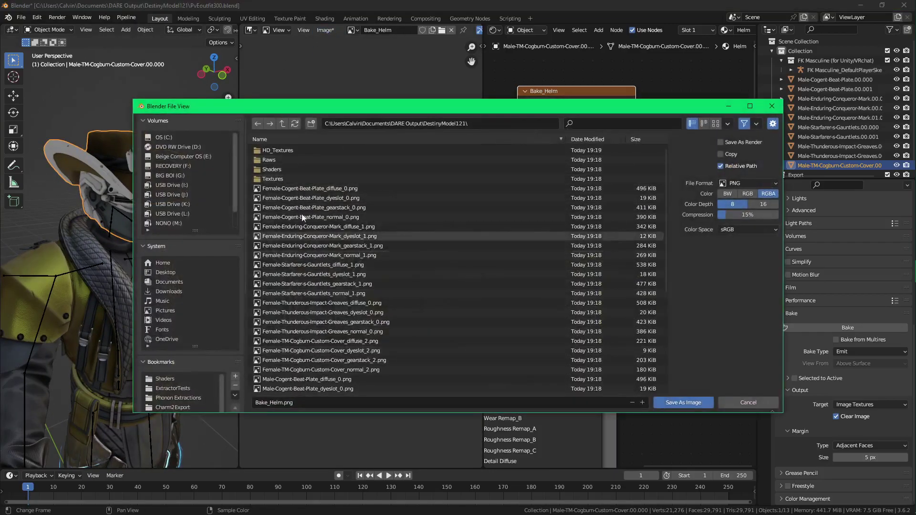
left_click(311, 124)
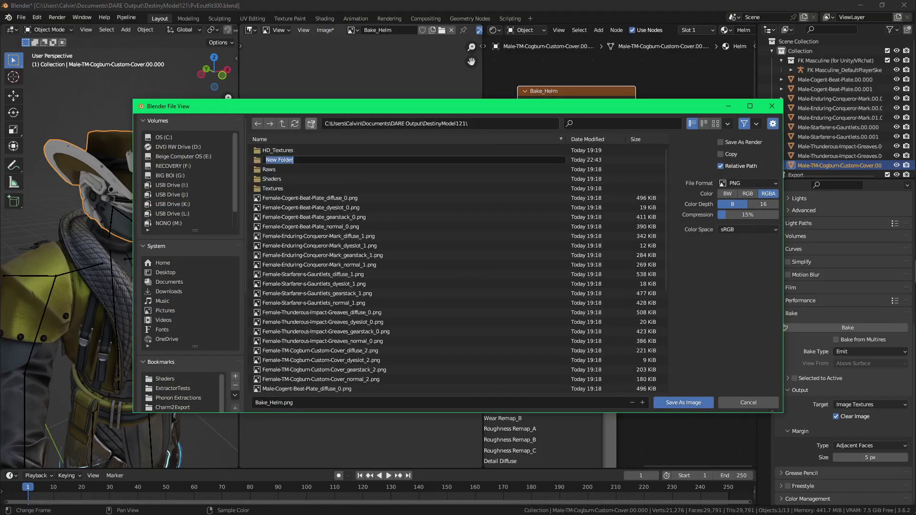
type("Baked Textures")
key("Return")
left_click(321, 150)
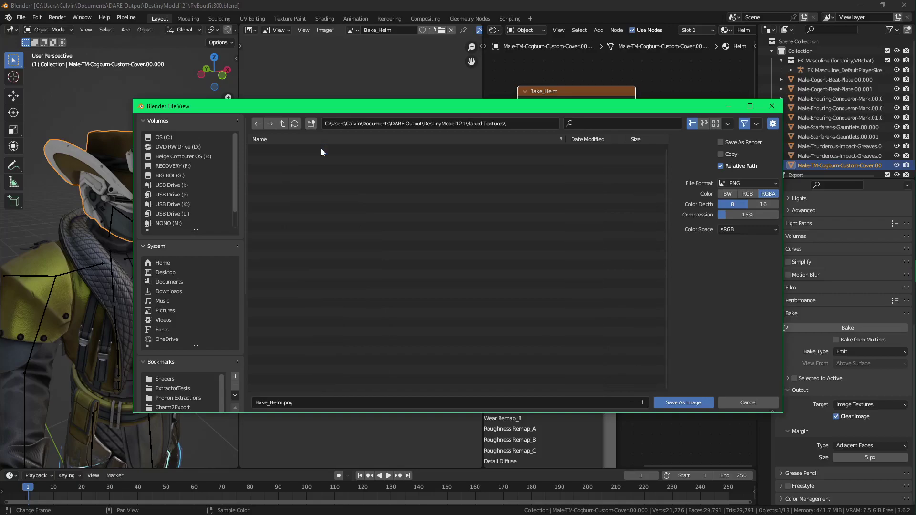
Save Bake_Helm.png into the Baked Textures folder
left_click(668, 402)
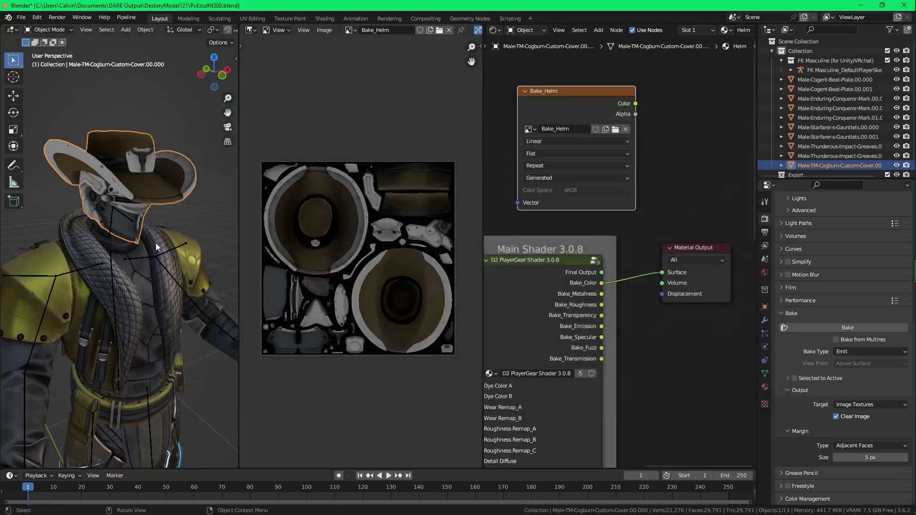
middle_click_drag(148, 247, 195, 224)
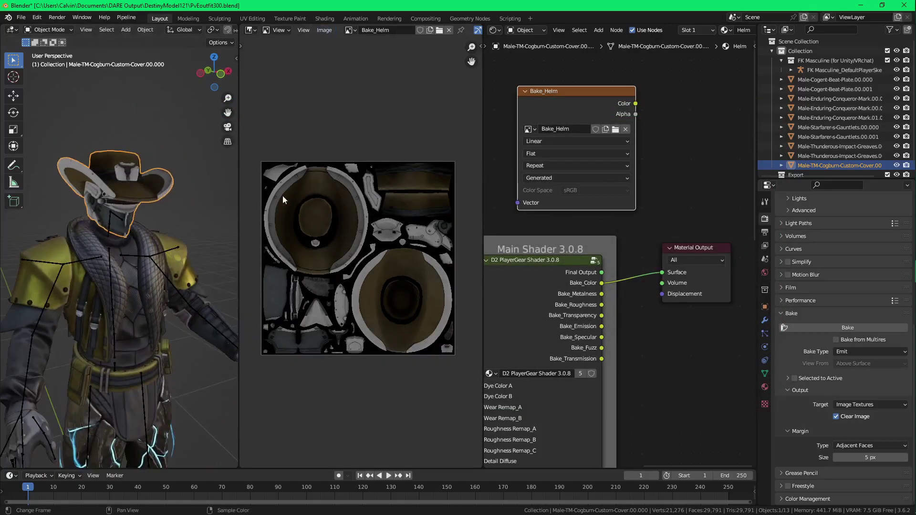
left_click_drag(238, 257, 307, 258)
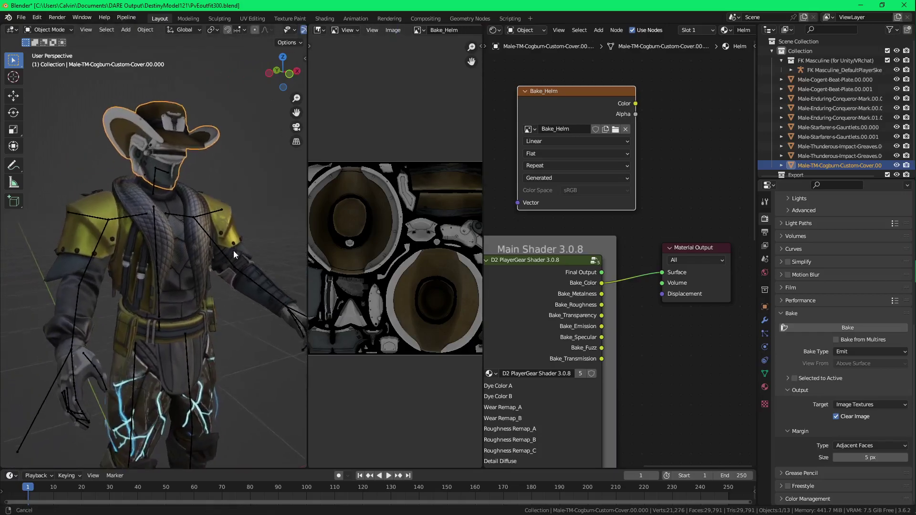
Route Bake_Color to the Surface for the chest plate, shoulder pads and belt
left_click(181, 258)
left_click_drag(601, 282, 662, 272)
left_click(256, 225)
left_click(229, 225)
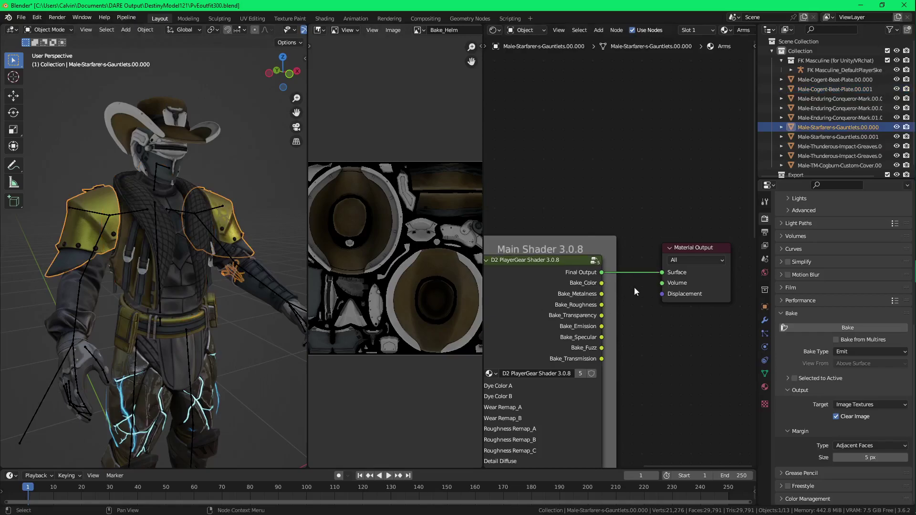
left_click_drag(602, 282, 662, 273)
middle_click_drag(174, 298, 185, 238, "shift")
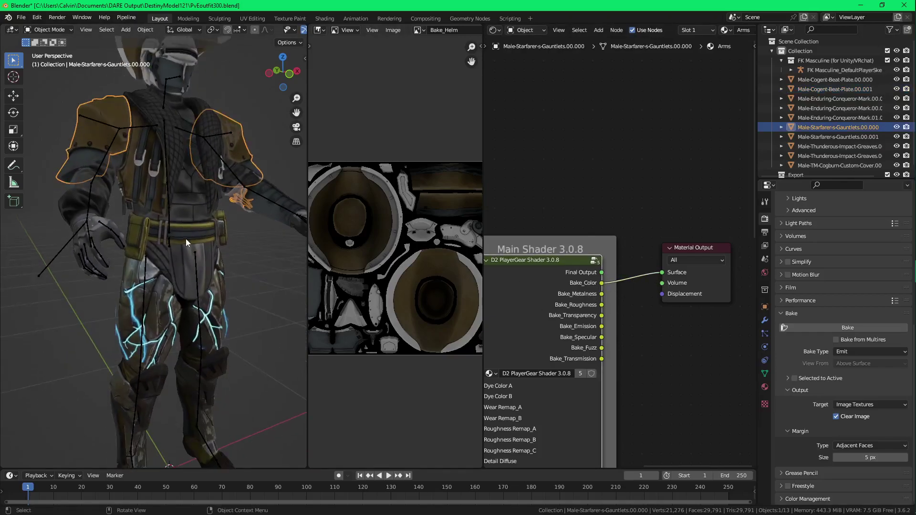
left_click(185, 239)
left_click_drag(601, 283, 666, 276)
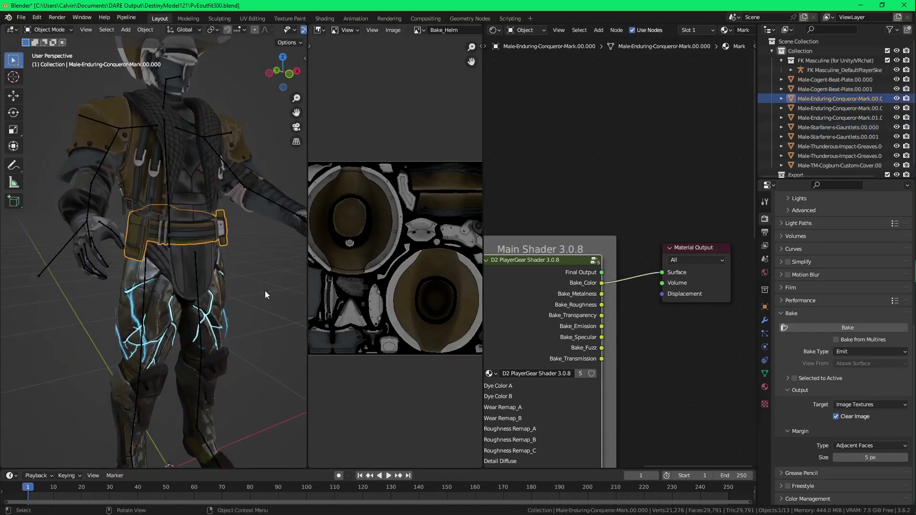
Hide the duplicate greaves and route the remaining greaves' Bake_Color to Surface
left_click(222, 305)
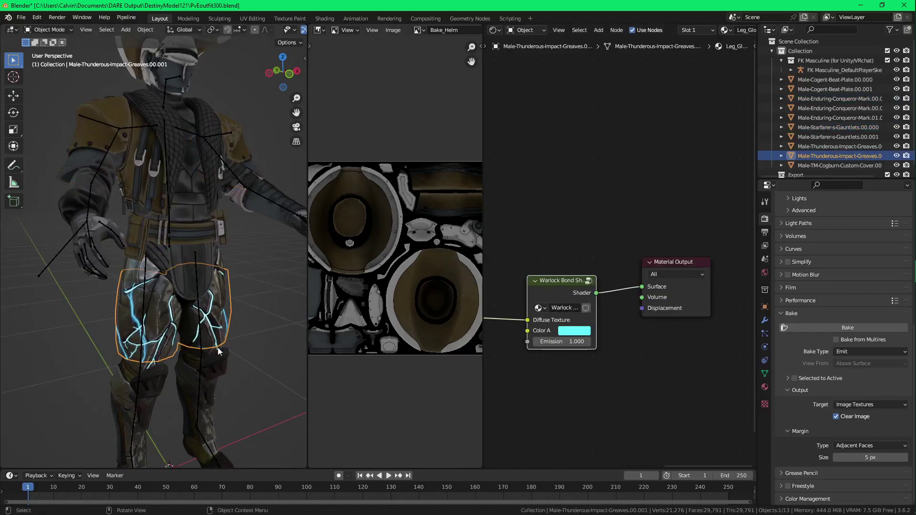
middle_click_drag(224, 317, 196, 316)
key("h")
left_click(217, 319)
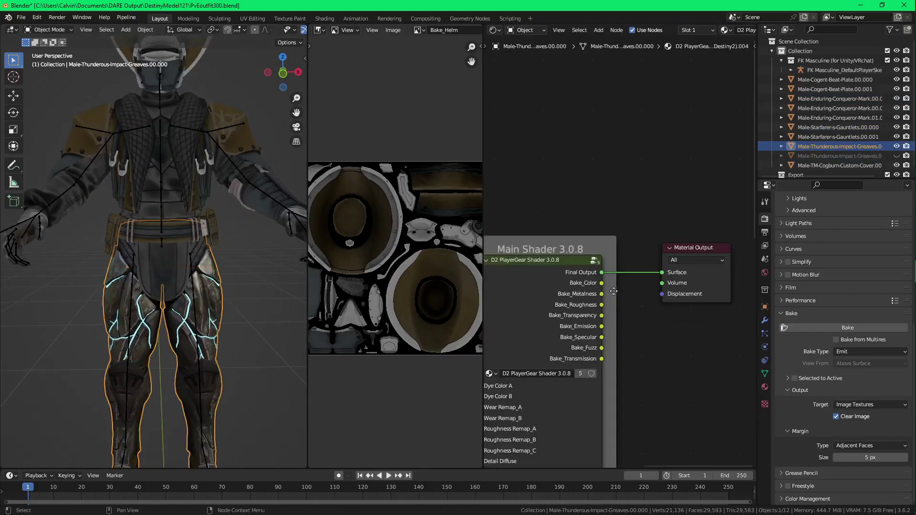
left_click_drag(601, 283, 661, 272)
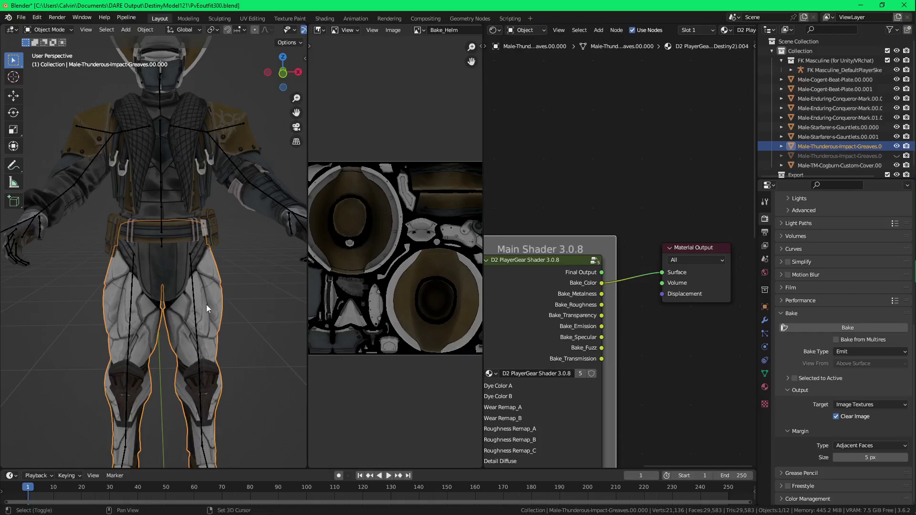
middle_click_drag(206, 304, 136, 147)
left_click(261, 249)
middle_click_drag(111, 213, 190, 217)
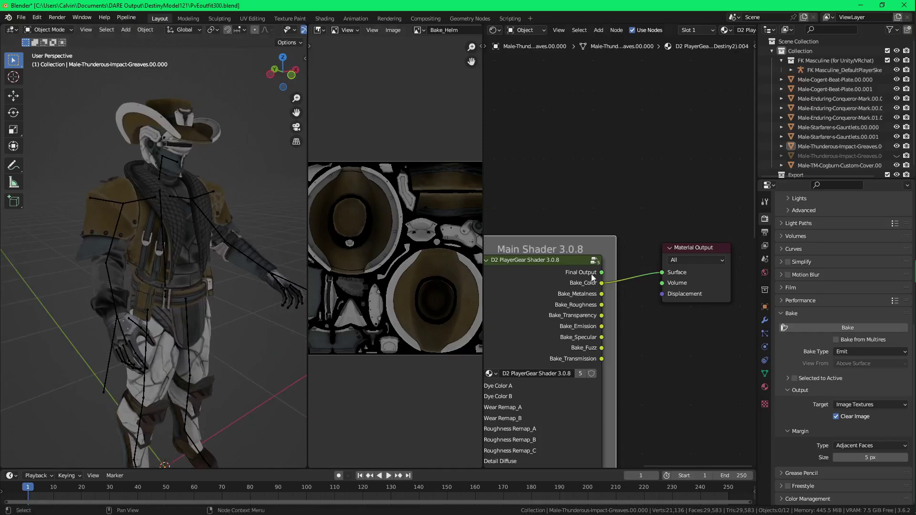
Preview the chest's Bake_Metalness, Bake_Roughness and Bake_Transparency outputs on its surface
left_click(187, 233)
left_click_drag(602, 283, 662, 273)
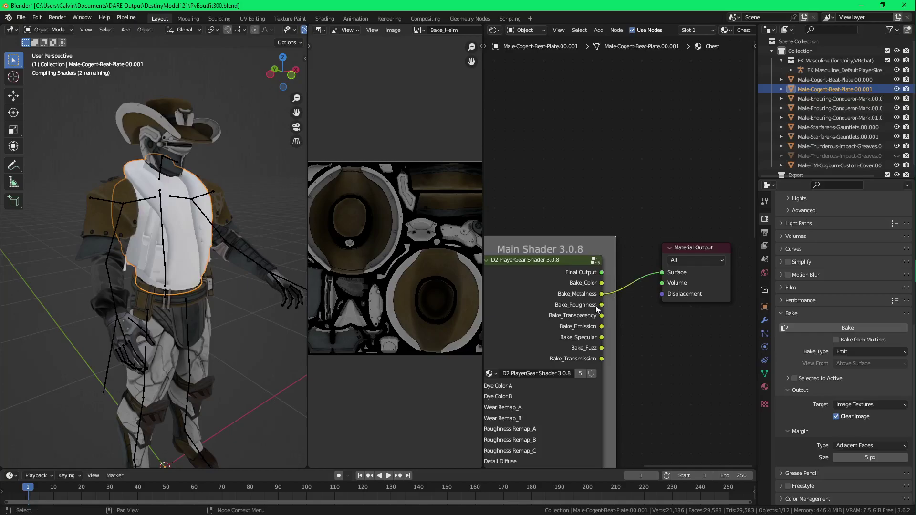
scroll(184, 253, "up", 4)
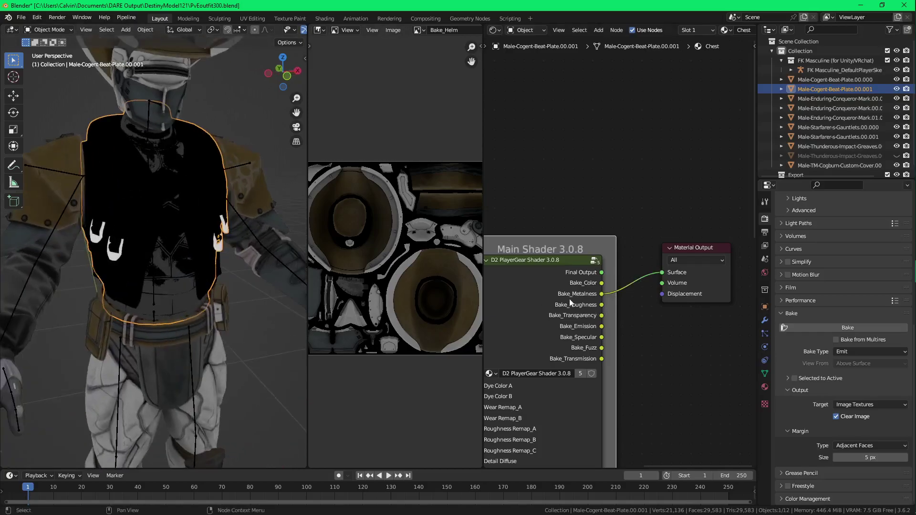
left_click_drag(601, 305, 662, 273)
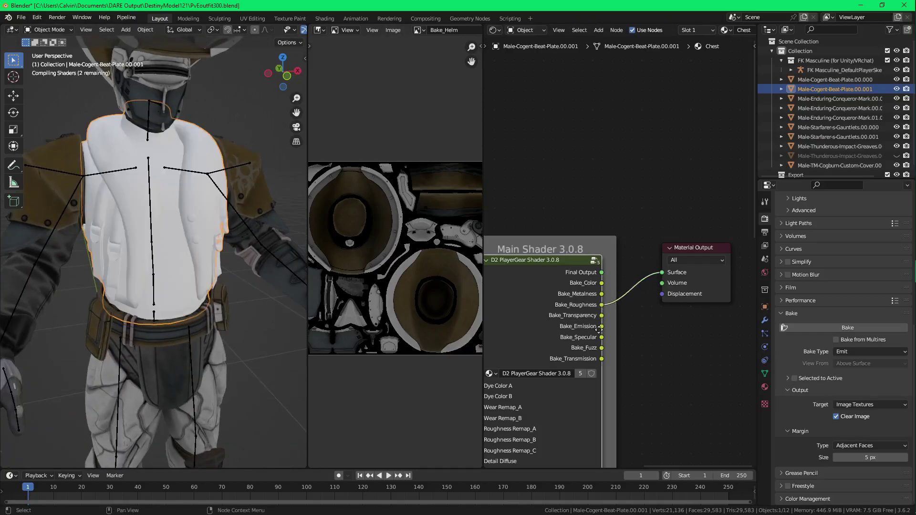
left_click_drag(601, 315, 627, 305)
left_click_drag(660, 278, 662, 273)
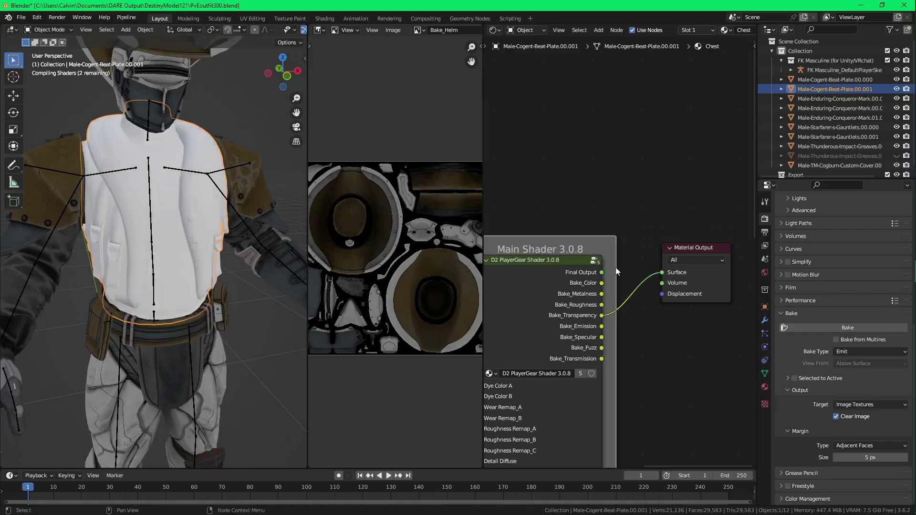
middle_click_drag(164, 247, 208, 246)
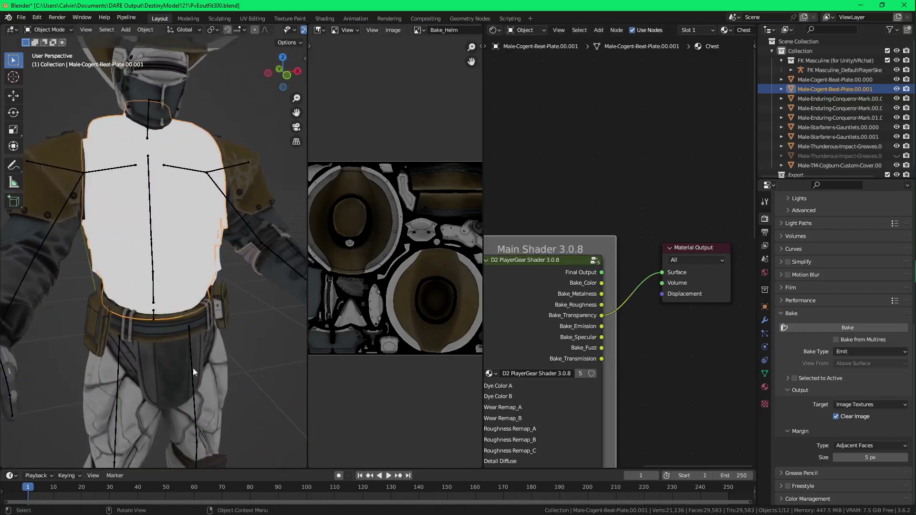
Preview the loincloth's Bake_Transparency, then return it to Bake_Color
left_click(176, 381)
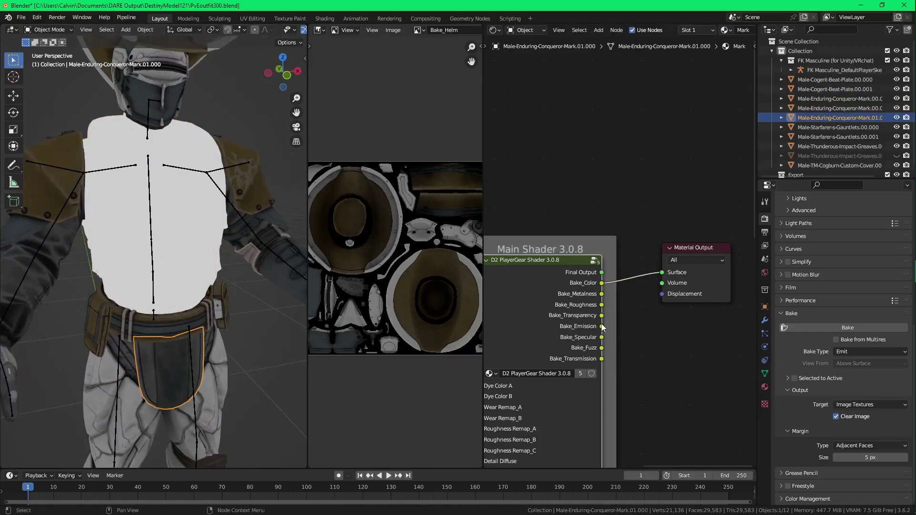
left_click_drag(601, 316, 661, 272)
middle_click_drag(143, 267, 179, 296)
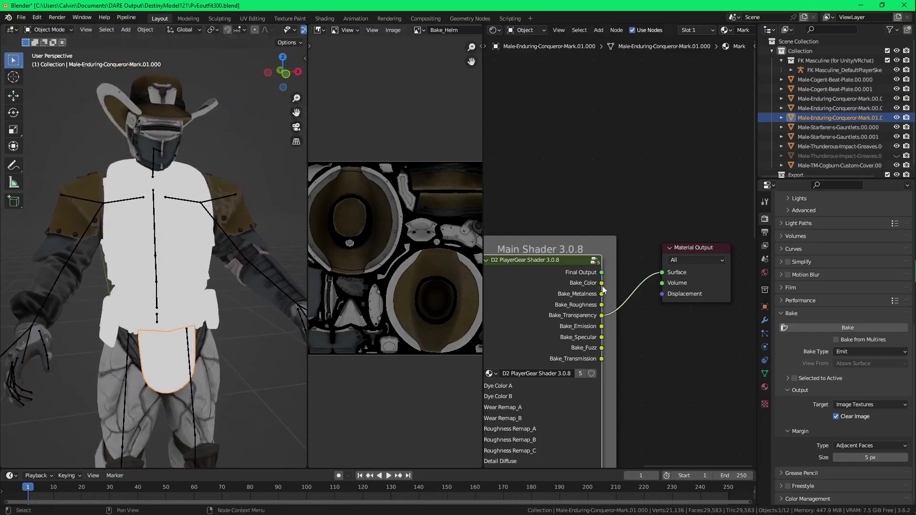
left_click_drag(602, 283, 661, 273)
Preview Bake_Emission on the chest and greaves, then relink the greaves to Bake_Color
left_click(177, 260)
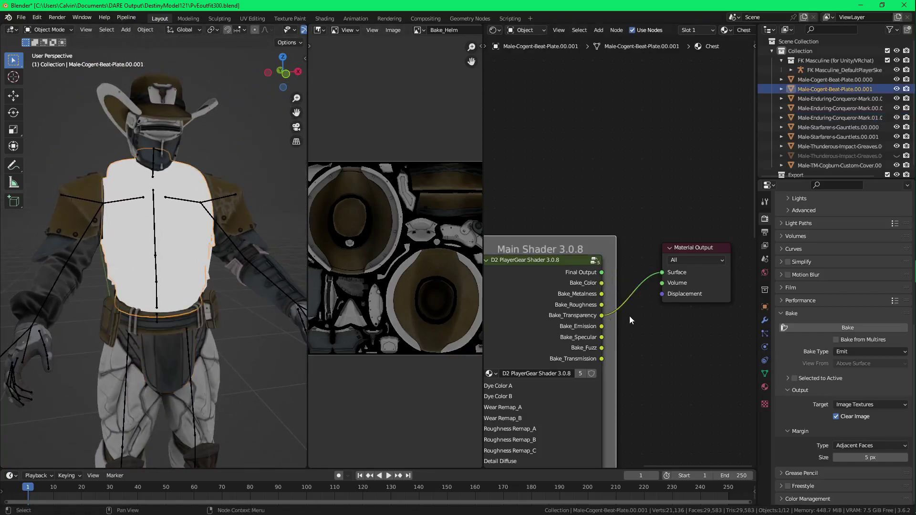
left_click_drag(601, 326, 661, 272)
left_click(217, 387)
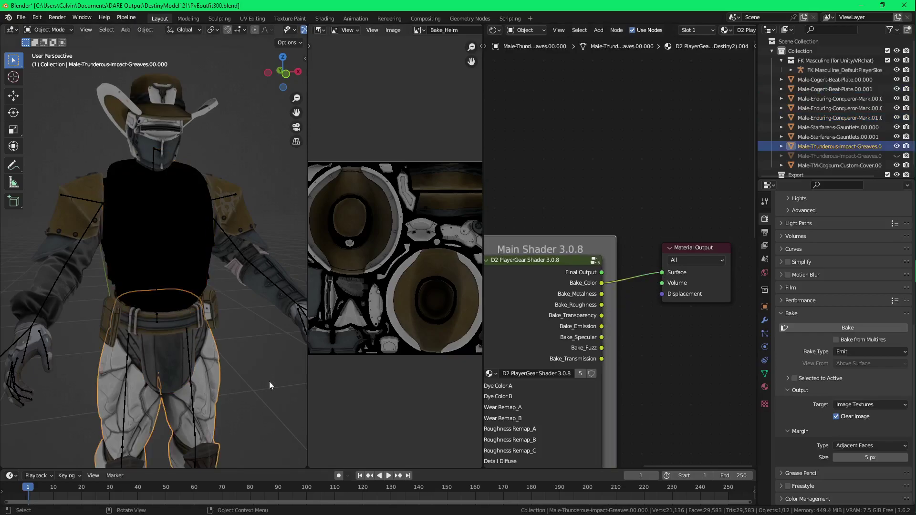
left_click_drag(601, 326, 662, 272)
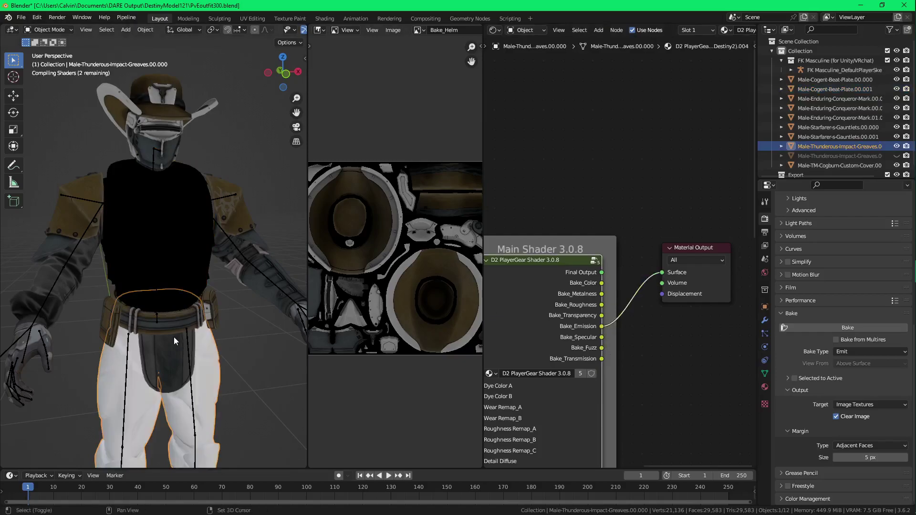
middle_click_drag(173, 337, 152, 260)
left_click_drag(602, 283, 662, 273)
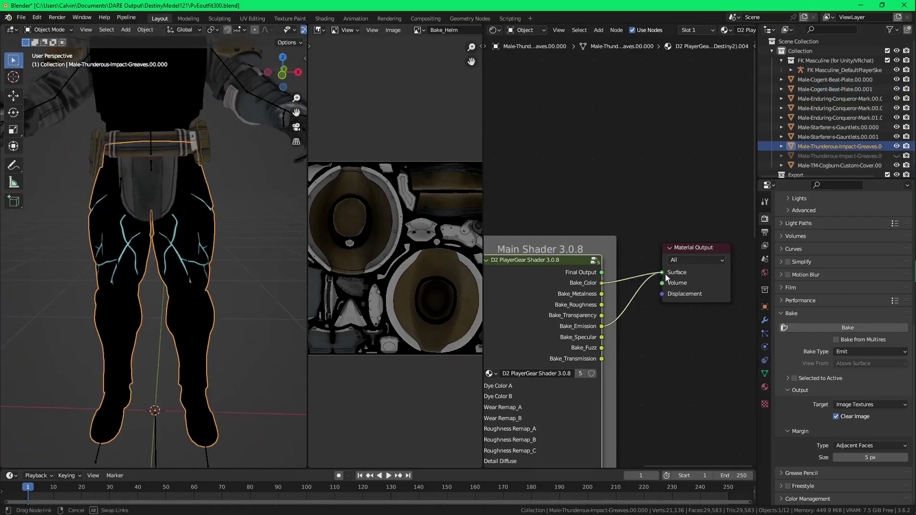
Connect the chest plate's Bake_Specular to the Material Output Surface
middle_click_drag(187, 213, 175, 302, "shift")
left_click(175, 196)
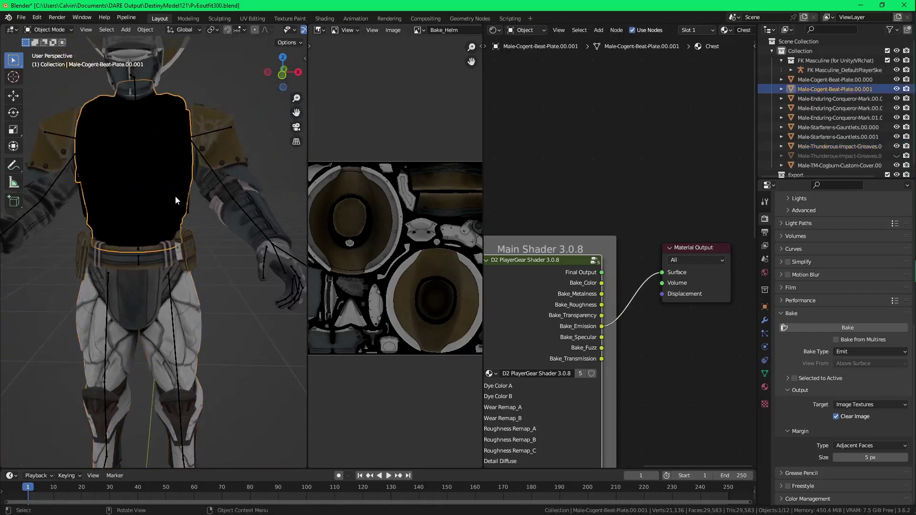
left_click_drag(602, 338, 669, 275)
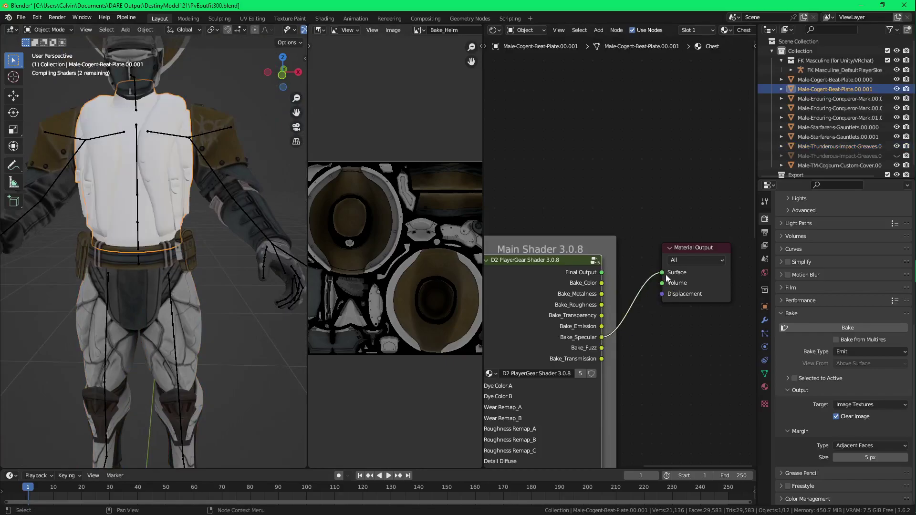
middle_click_drag(144, 218, 121, 204)
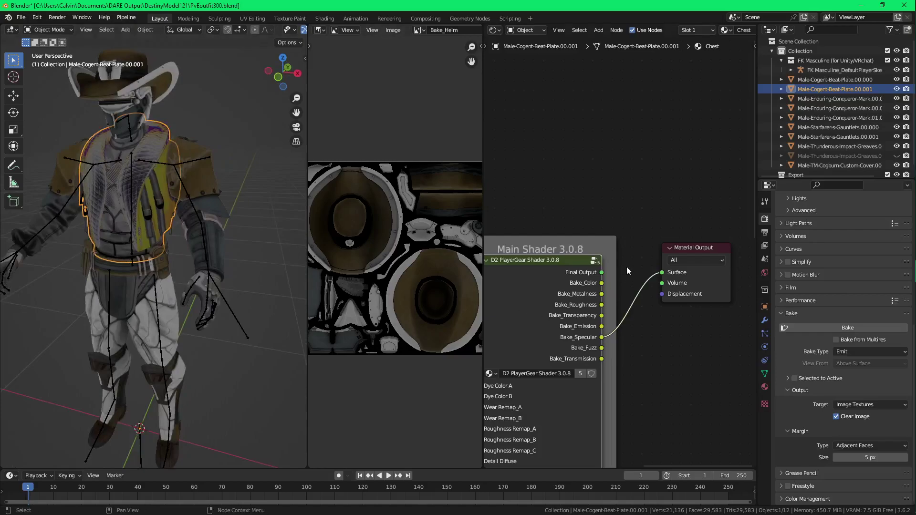
Give the hat's texture node a new image Bake_Helm_Metal and link Bake_Metalness to Surface
left_click(136, 96)
middle_click_drag(137, 148, 143, 167)
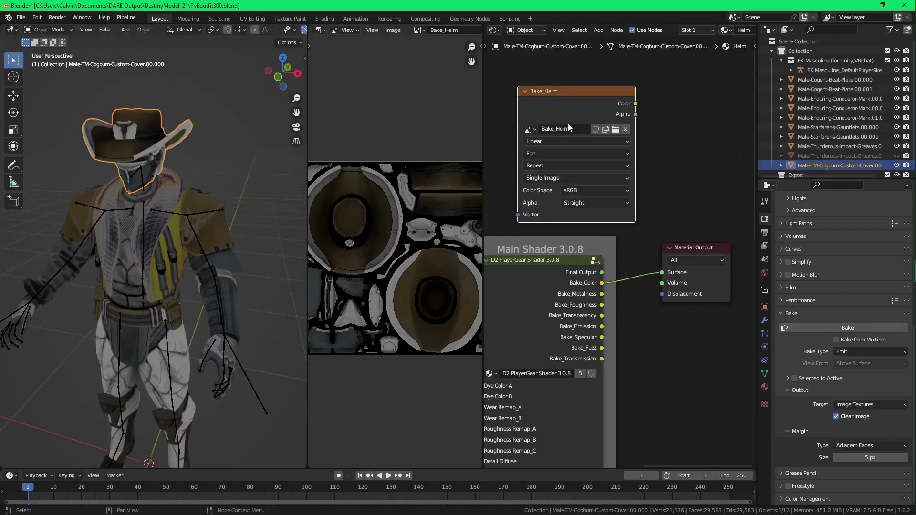
double_click(574, 128)
left_click(608, 129)
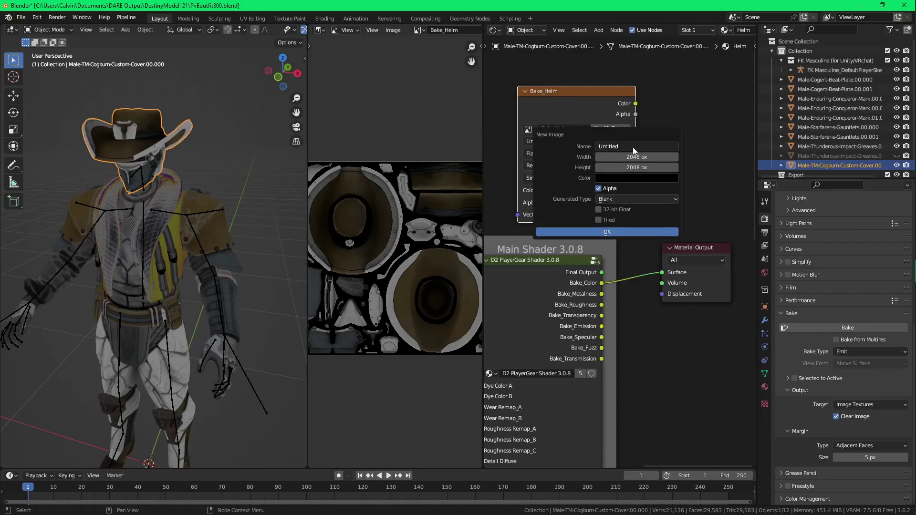
type("Bake_Helm_")
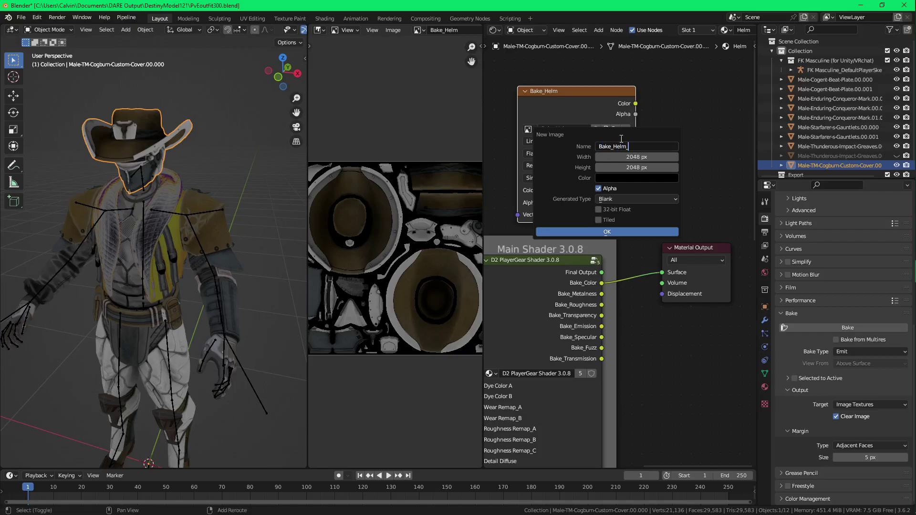
type("Mt")
key("Return")
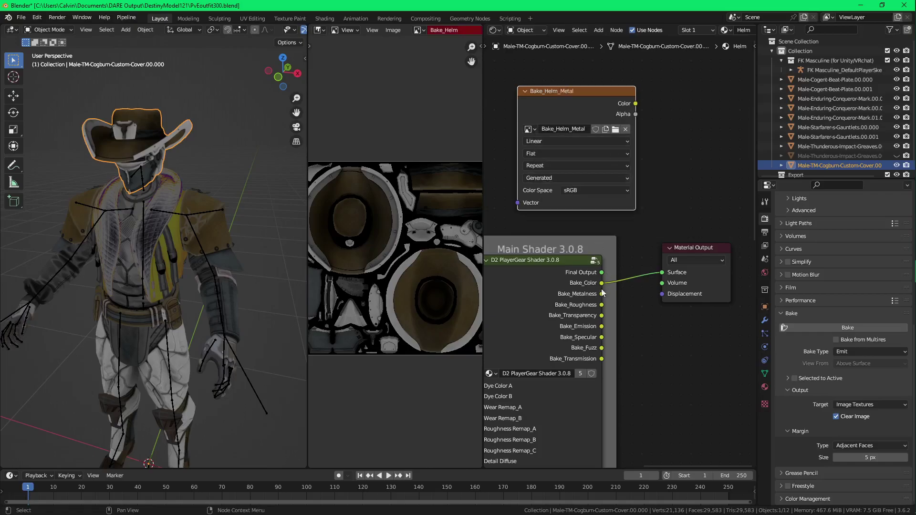
left_click_drag(601, 294, 661, 272)
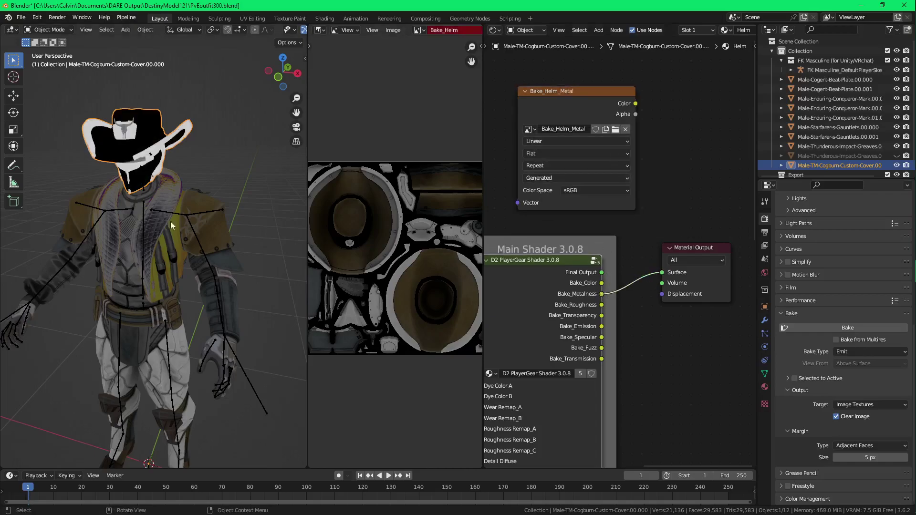
middle_click_drag(171, 221, 205, 220)
Bake the hat's metalness map into Bake_Helm_Metal
left_click(825, 328)
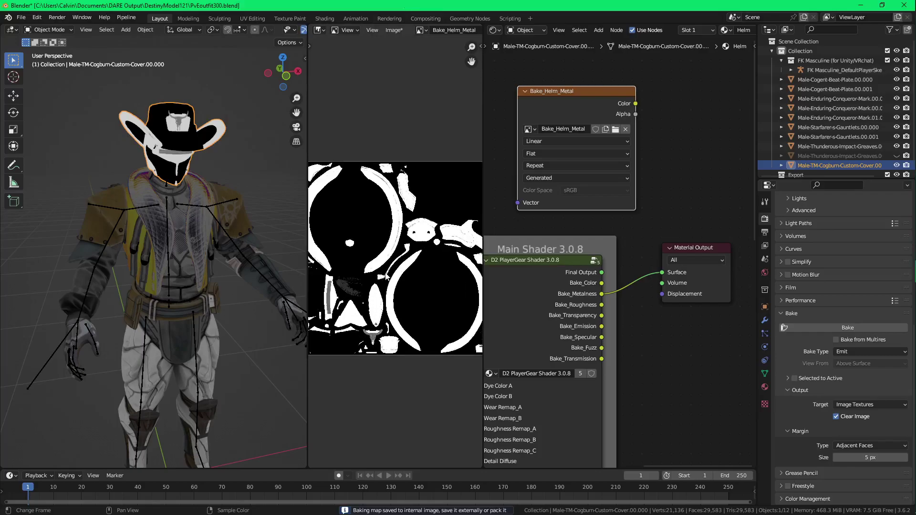
middle_click_drag(386, 277, 399, 267)
scroll(396, 260, "down", 1)
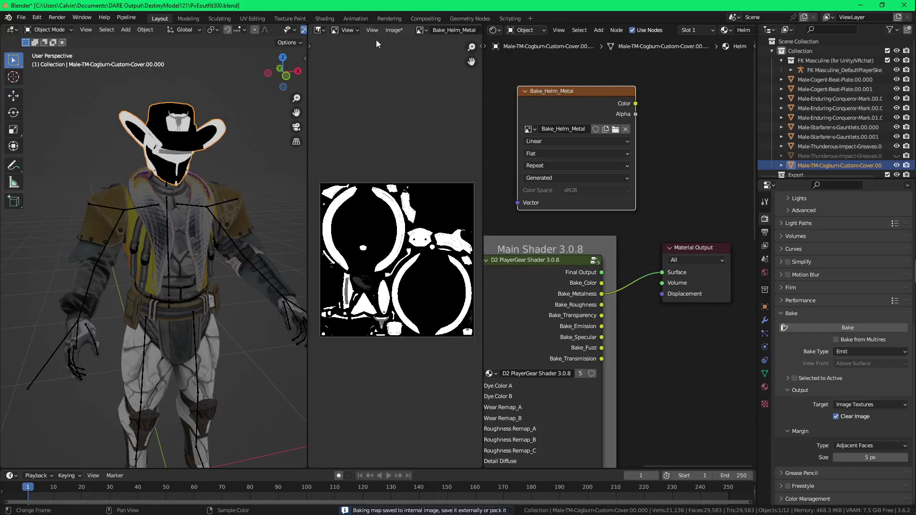
Save the baked map as Bake_Helm_Metal.png in the Baked Textures folder
left_click(394, 30)
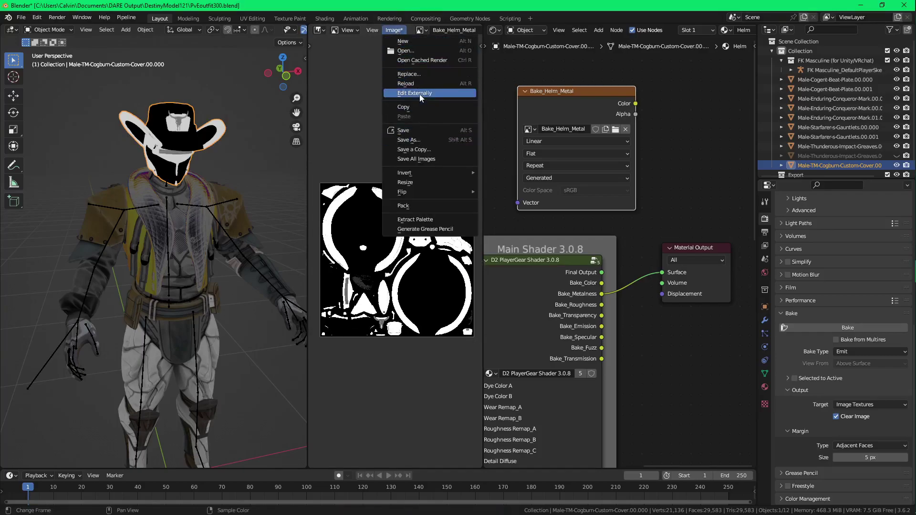
left_click(415, 140)
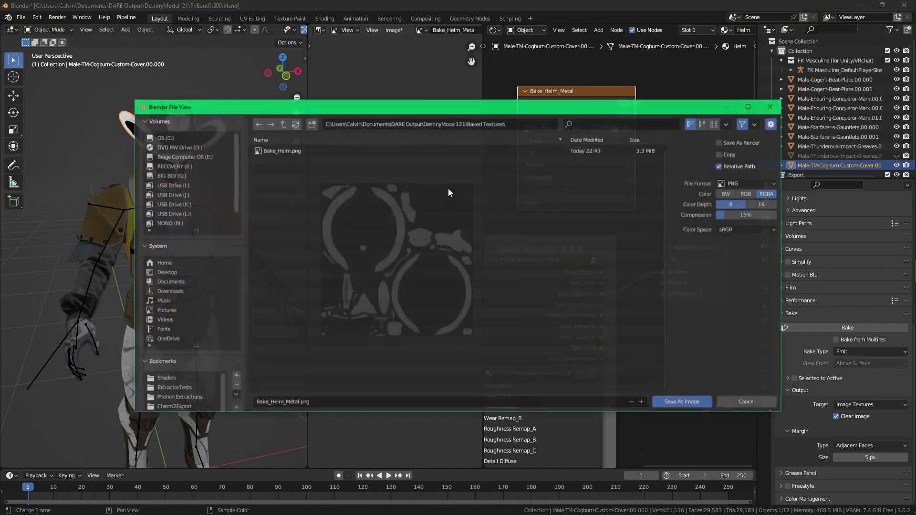
left_click(662, 406)
middle_click_drag(207, 225, 191, 223)
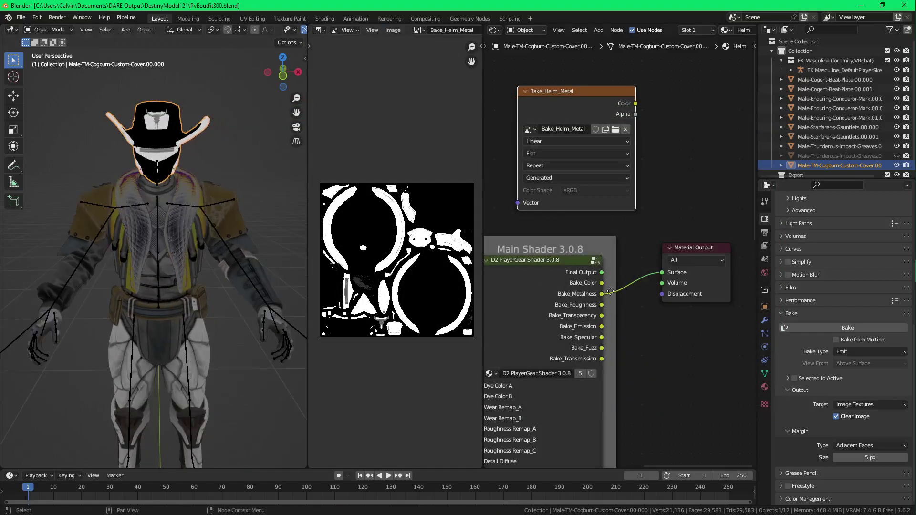
Relink the hat's Material Output Surface from Bake_Metalness to Bake_Color
left_click(610, 291)
left_click_drag(602, 283, 662, 272)
middle_click_drag(180, 248, 200, 237)
Relink the chest plate's Surface to Bake_Color, replacing the specular and Final Output links
left_click(199, 236)
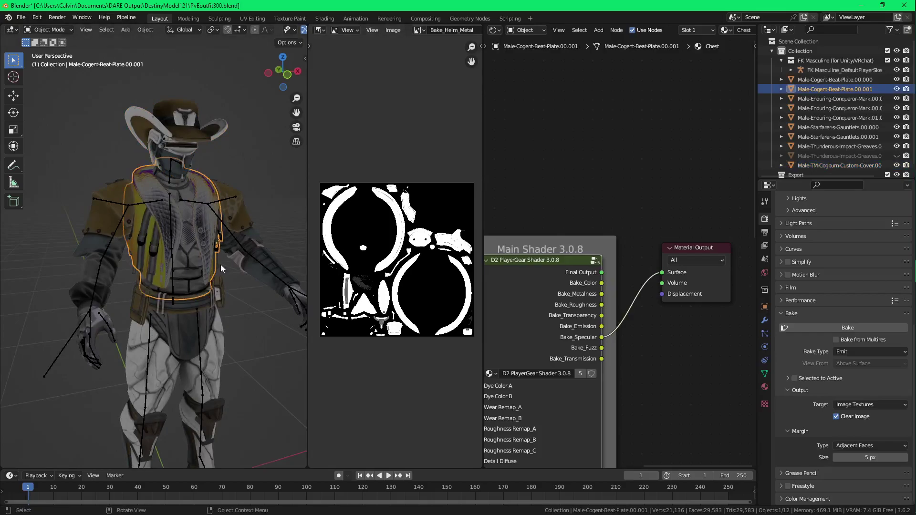
middle_click_drag(221, 264, 243, 265)
middle_click_drag(575, 350, 593, 291)
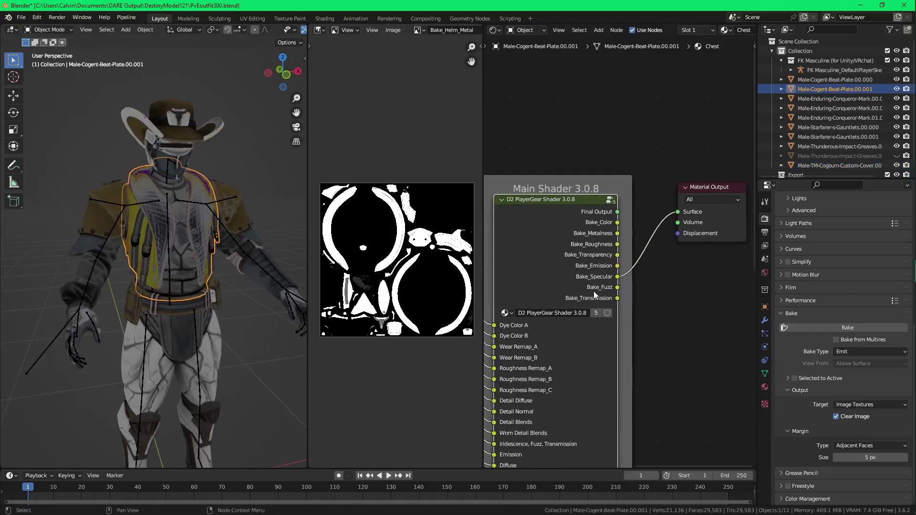
scroll(193, 264, "up", 4)
middle_click_drag(193, 265, 215, 267)
left_click_drag(617, 223, 684, 218)
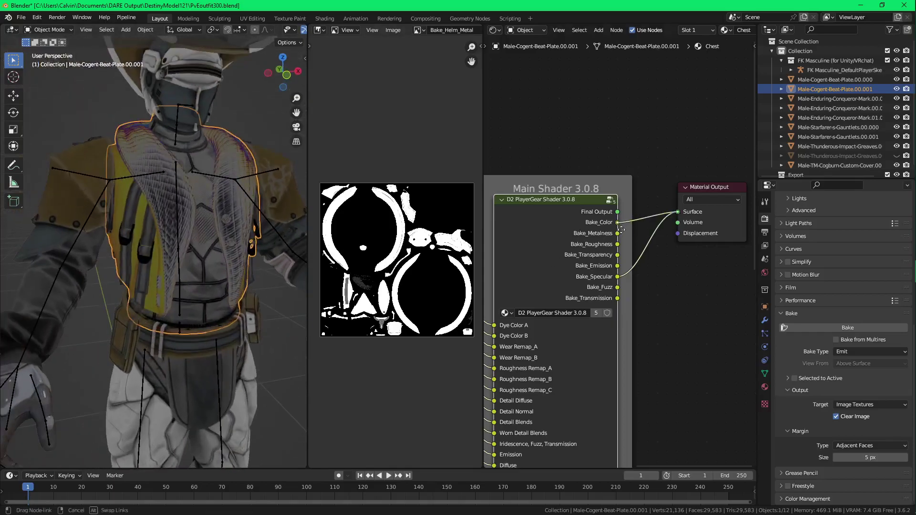
left_click_drag(622, 229, 619, 224)
middle_click_drag(200, 245, 165, 265)
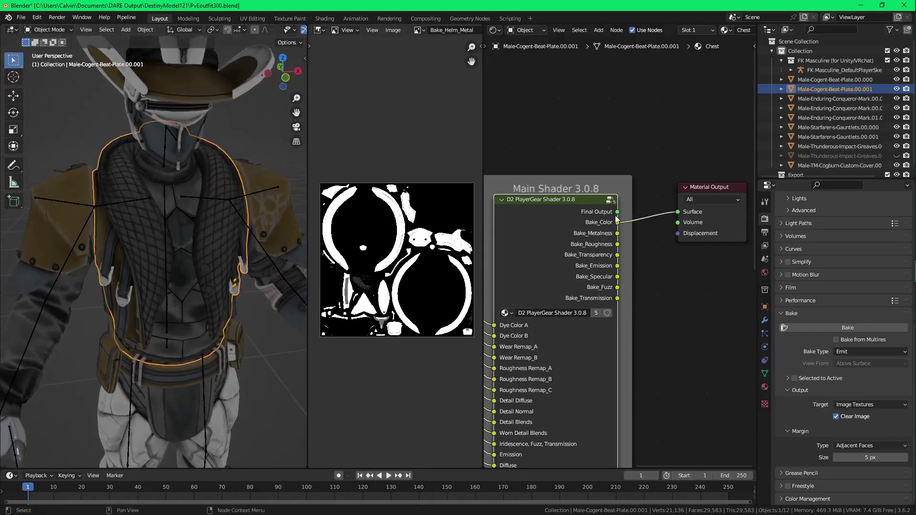
left_click_drag(617, 212, 677, 211)
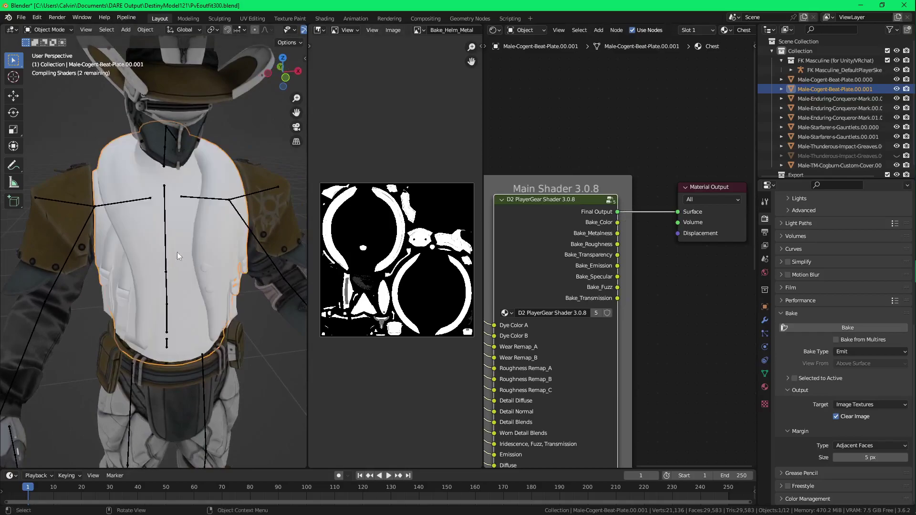
middle_click_drag(177, 252, 184, 236)
middle_click_drag(205, 205, 382, 217)
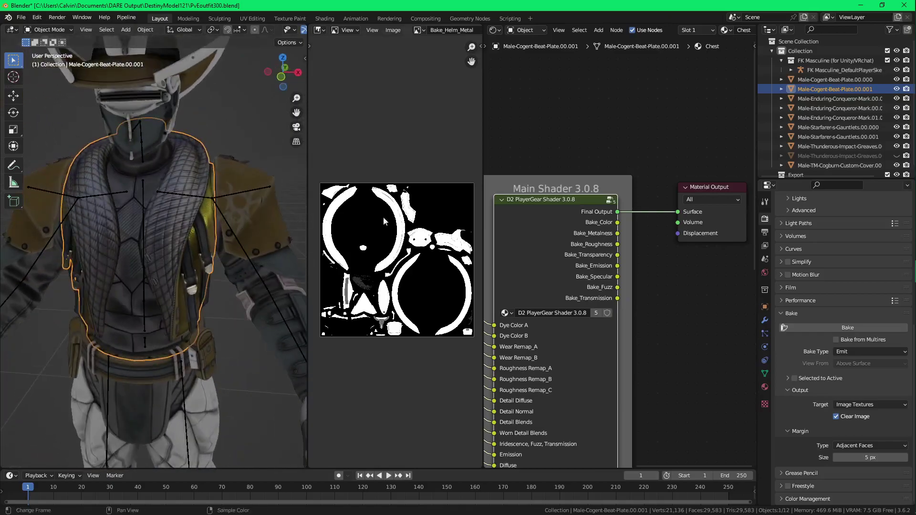
mouse_move(617, 223)
left_mouse_down()
mouse_move(688, 212)
mouse_move(677, 211)
left_mouse_up()
Merge the image editor into the 3D viewport so one wide view shows the whole character
scroll(187, 258, "down", 1)
scroll(187, 259, "down", 2)
middle_click_drag(187, 310, 186, 259, "shift")
scroll(193, 209, "down", 1)
scroll(186, 259, "down", 1)
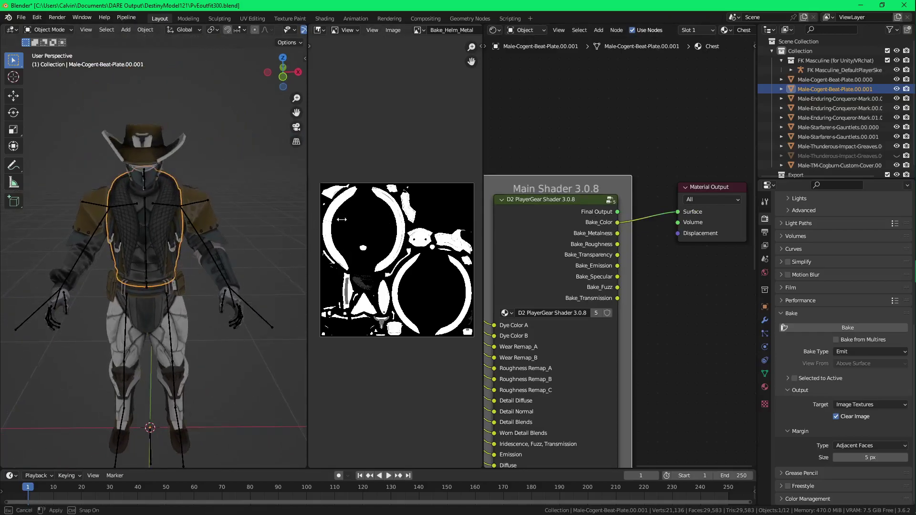
left_click_drag(307, 217, 742, 196)
left_click_drag(467, 26, 596, 200)
scroll(436, 210, "up", 4)
middle_click_drag(436, 211, 397, 170)
scroll(401, 267, "down", 4)
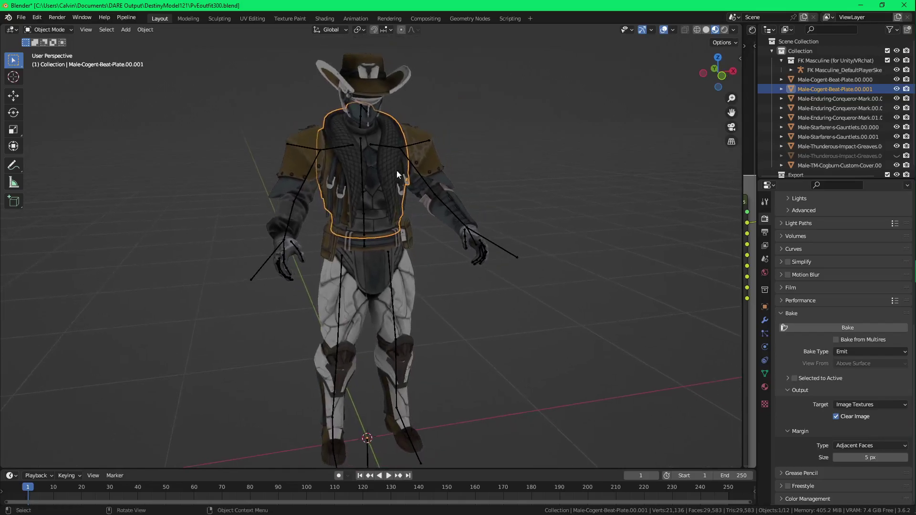
Delete the hat's slots color attribute in Object Data > Color Attributes
left_click(405, 107)
left_click(763, 373)
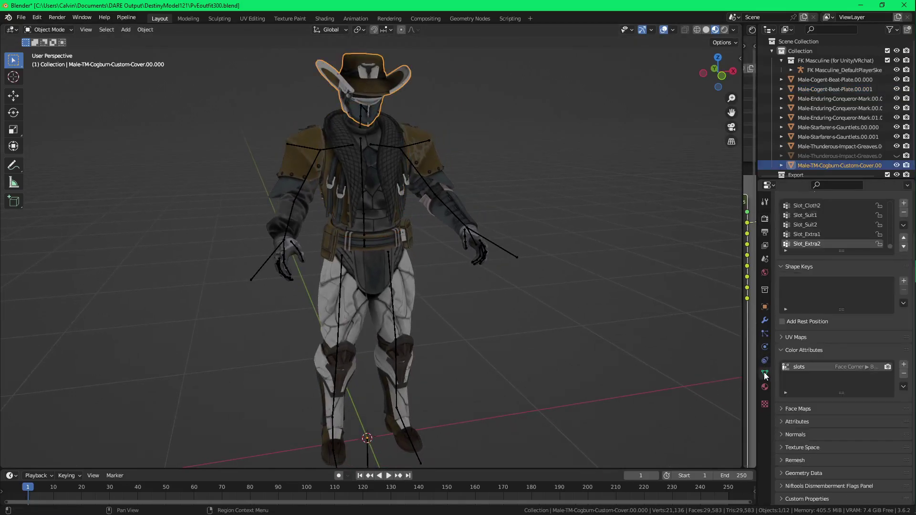
middle_click_drag(393, 113, 391, 123)
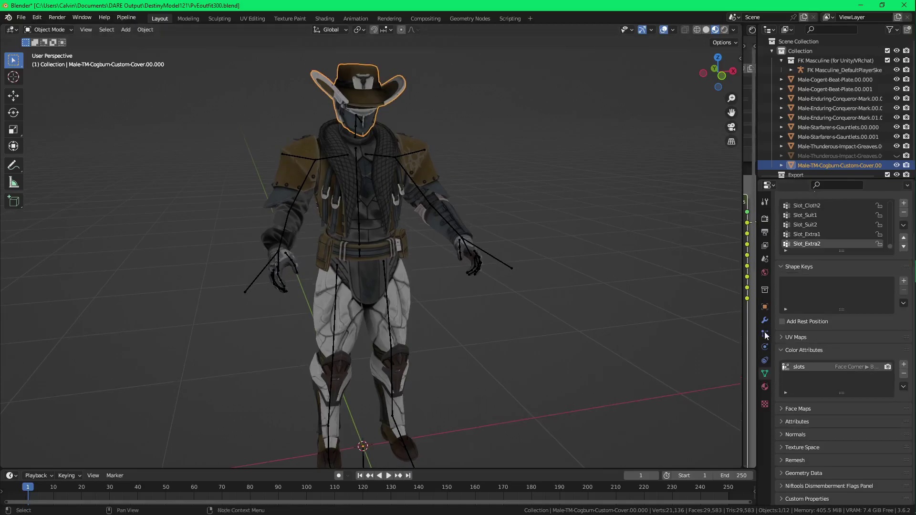
left_click(903, 374)
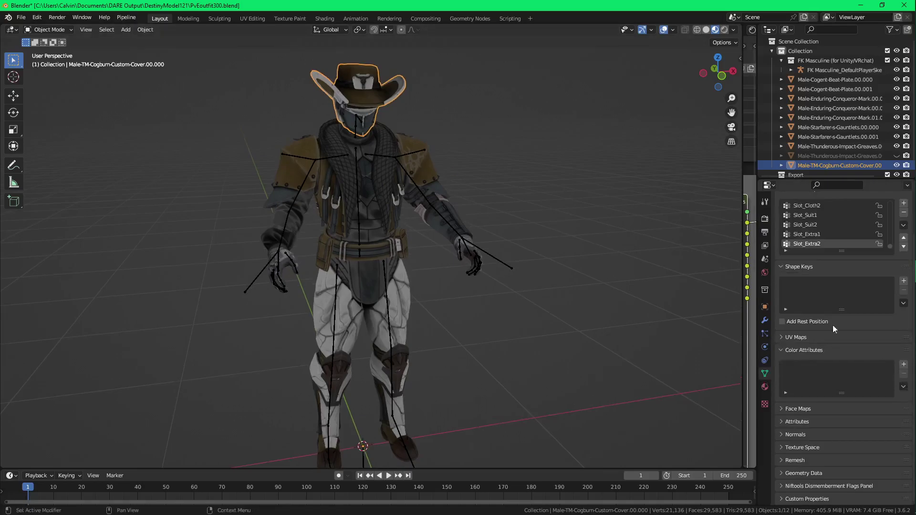
left_click(708, 30)
Switch viewport shading color from Material to Attribute, then select the chest plate
left_click(734, 30)
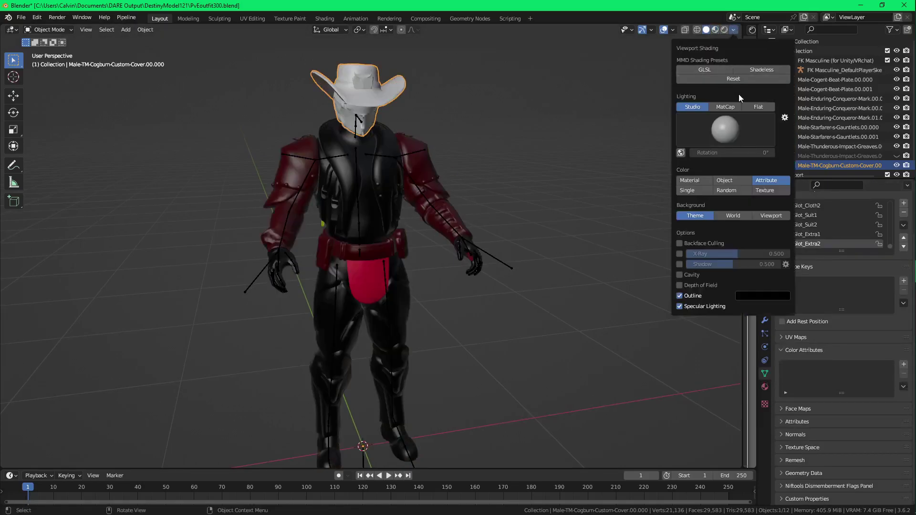
left_click(693, 180)
left_click(706, 30)
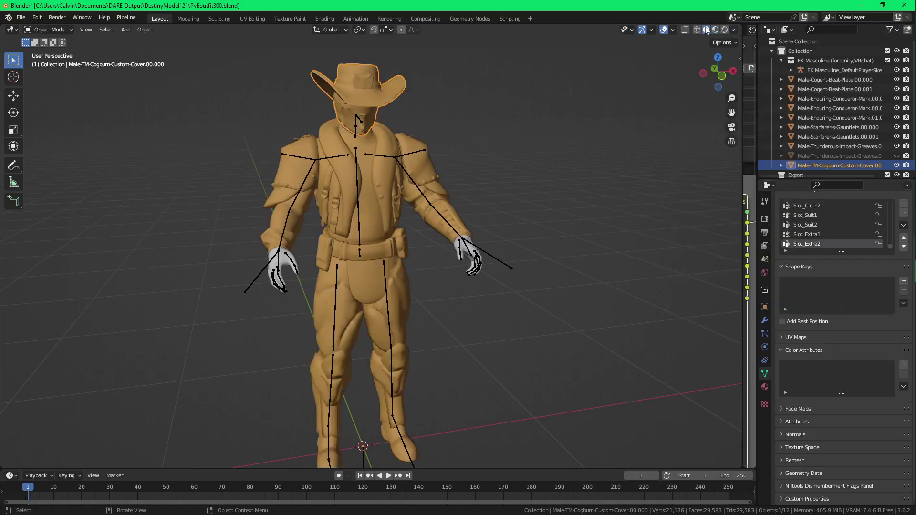
left_click(733, 30)
left_click(738, 190)
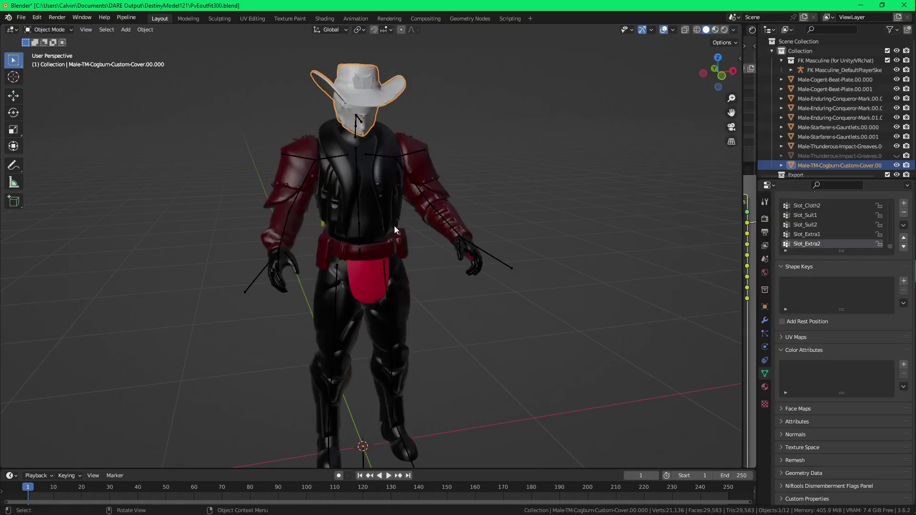
middle_click_drag(394, 225, 352, 168)
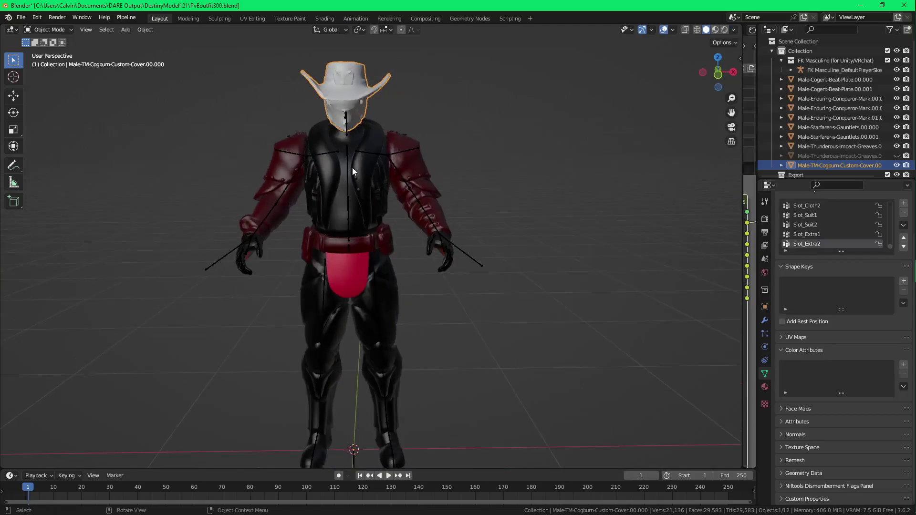
left_click(358, 170)
Remove all color attributes from the chest plate and the side pockets (color0, slots)
left_click(903, 374)
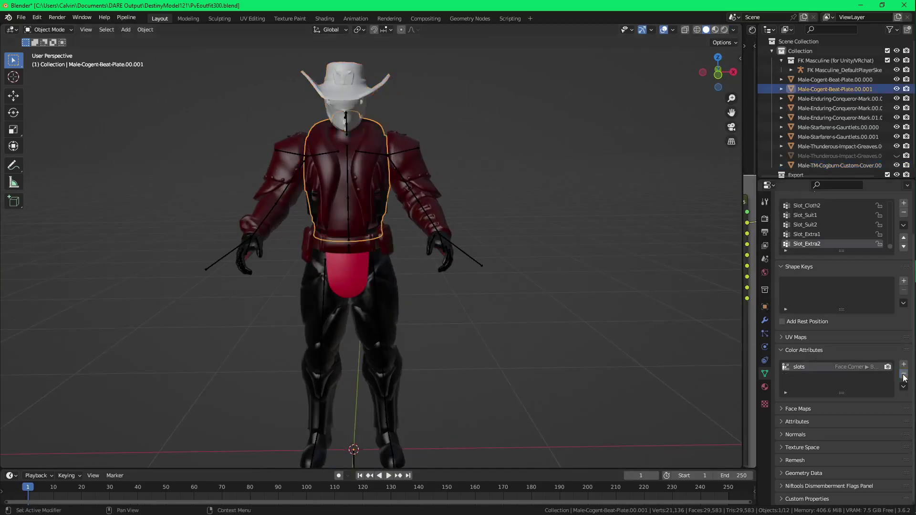
left_click(903, 374)
left_click(379, 214)
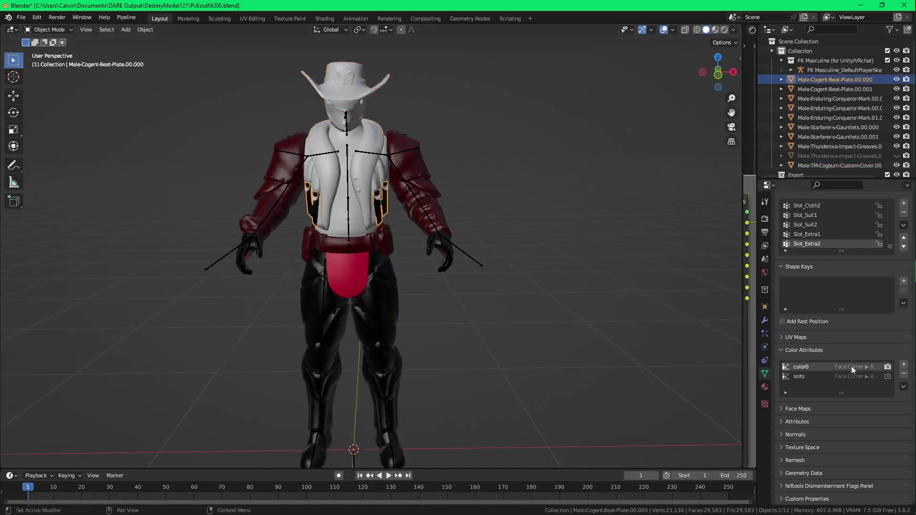
left_click(903, 374)
left_click(904, 374)
middle_click_drag(639, 294, 402, 210)
Remove color attributes from the shoulder pads, arms (slots) and FK Masculine_Hands (Col1)
left_click(425, 170)
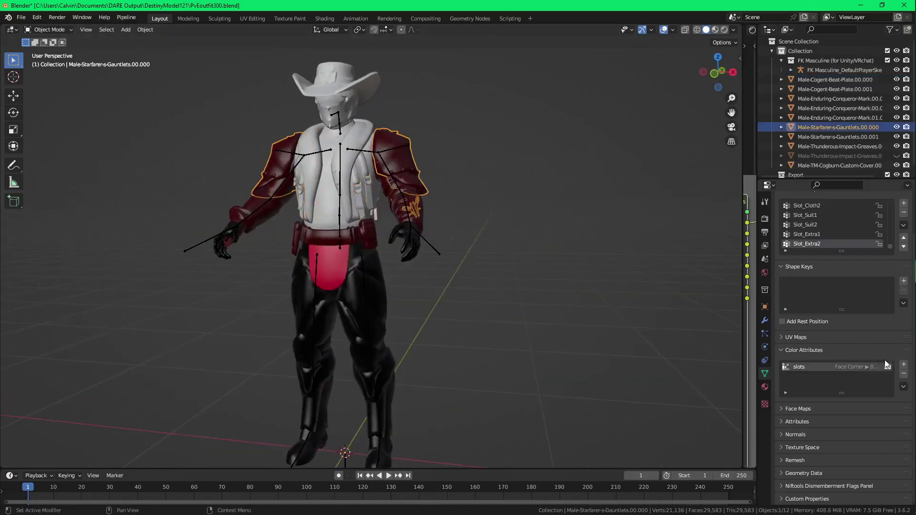
left_click(903, 374)
left_click(904, 374)
left_click(429, 208)
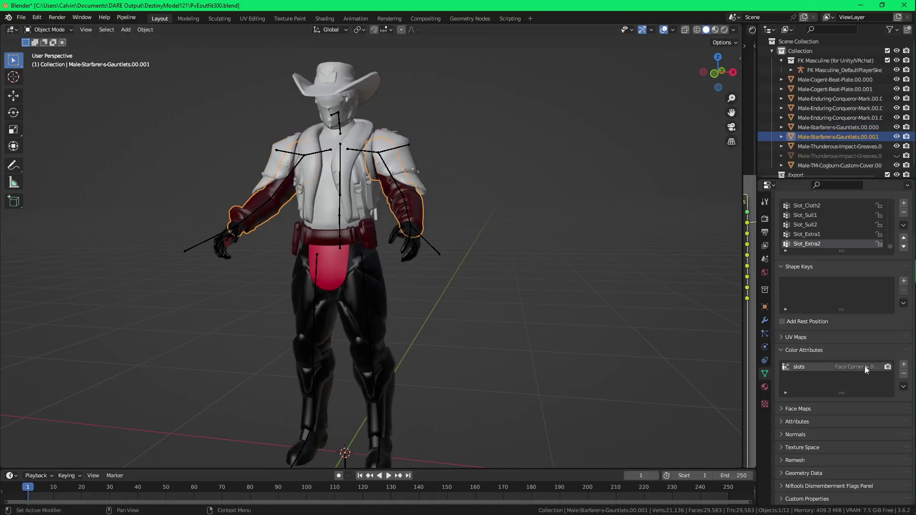
left_click(904, 374)
left_click(400, 239)
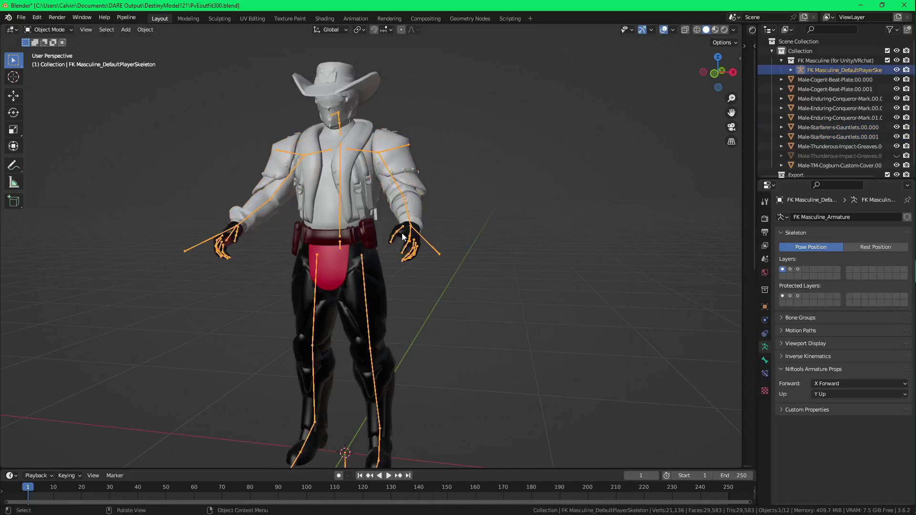
left_click(402, 237)
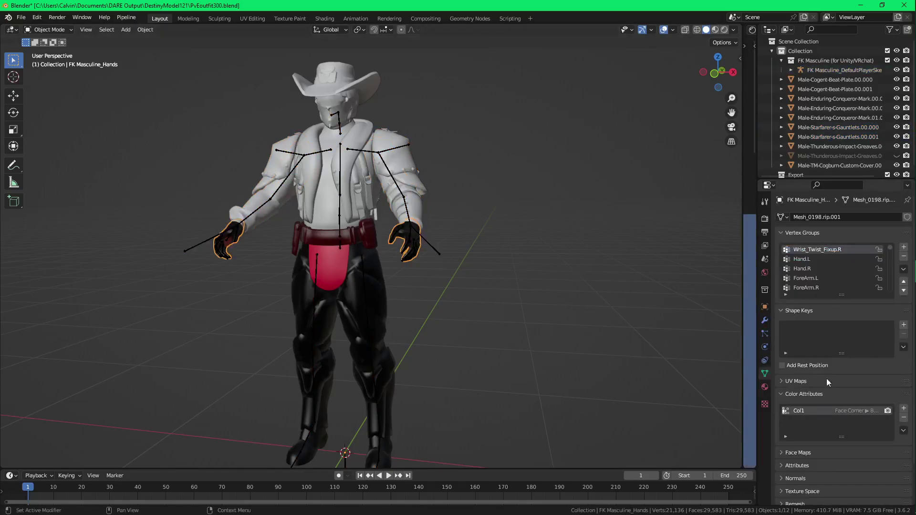
left_click(903, 417)
Remove the color attributes from the belt and the loincloth
middle_click_drag(356, 210, 336, 180)
scroll(337, 180, "up", 5)
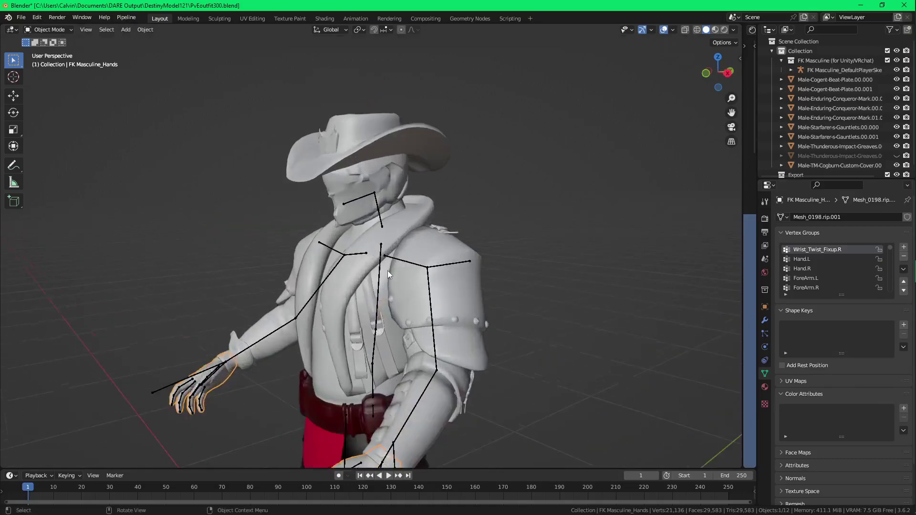
middle_click_drag(388, 270, 408, 226)
left_click(398, 191)
left_click(393, 199)
left_click(408, 279)
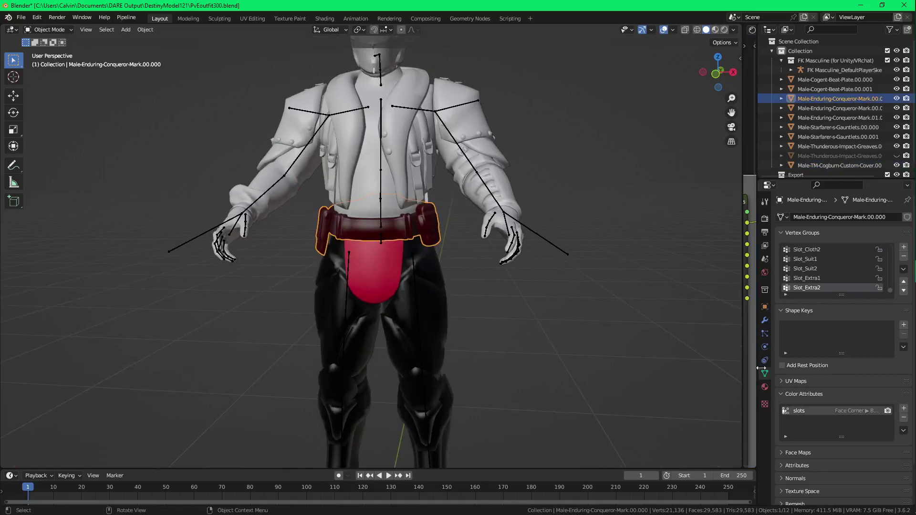
left_click(903, 418)
left_click(390, 294)
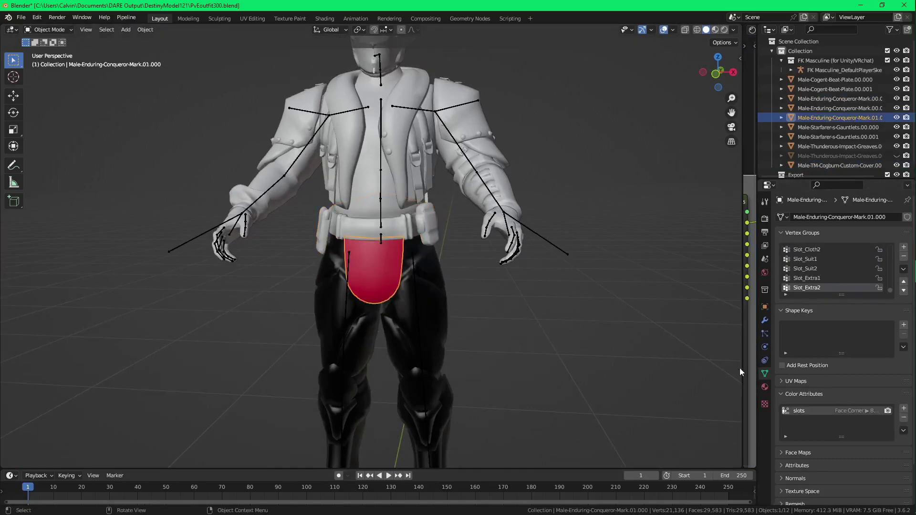
left_click(903, 419)
Unhide Greaves.00.001 and strip color attributes from both greaves objects
left_click(415, 334)
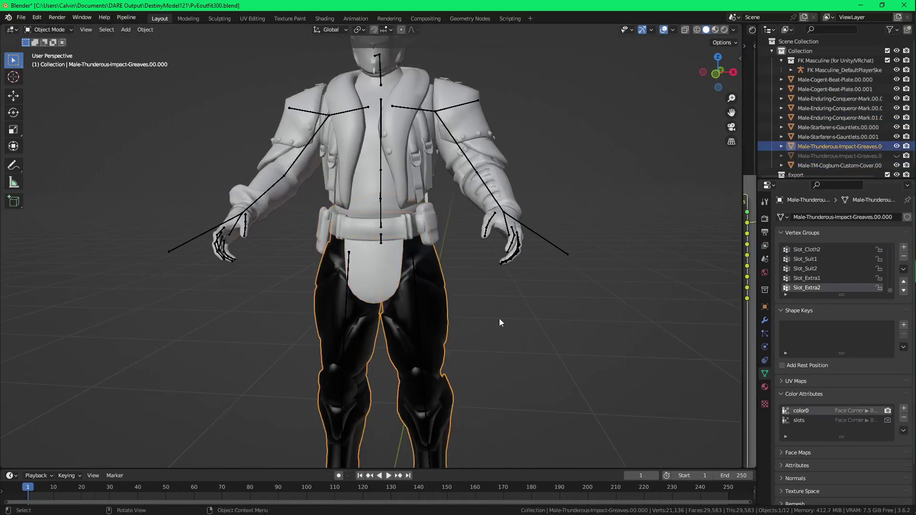
left_click(904, 417)
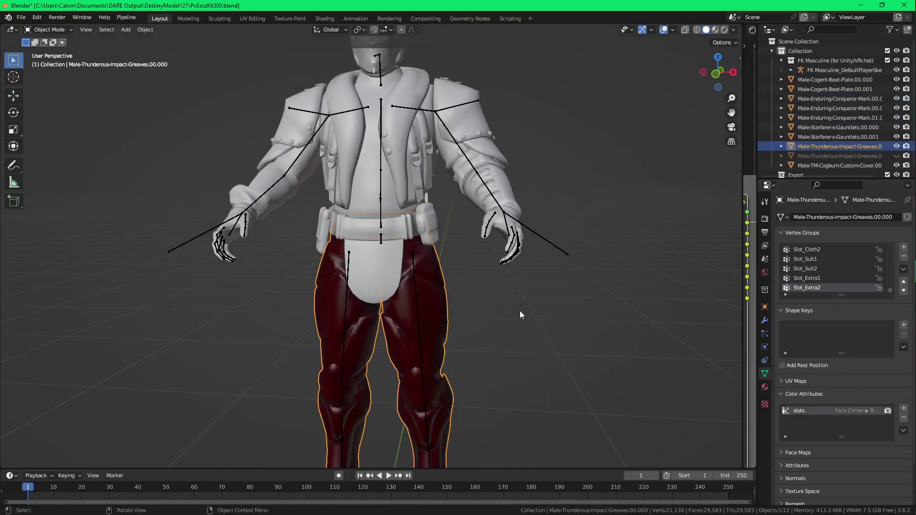
left_click(897, 156)
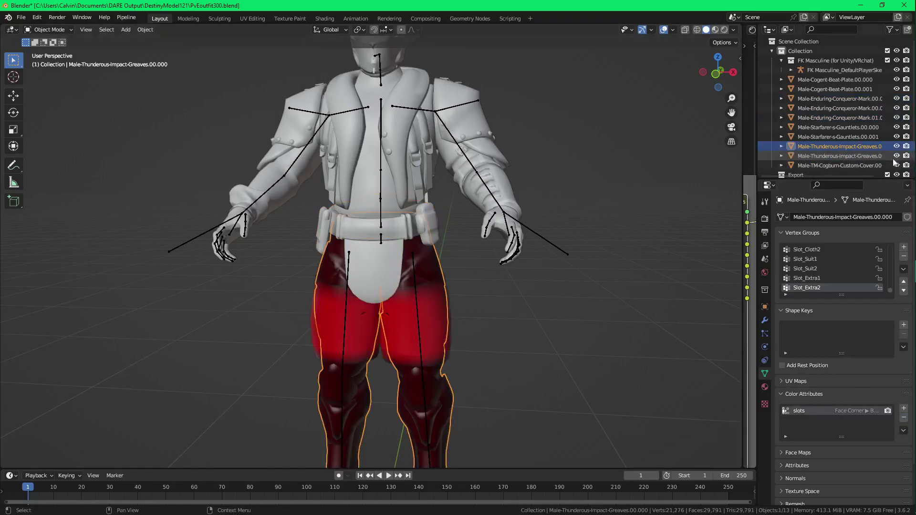
left_click(903, 418)
left_click(443, 345)
left_click(903, 418)
left_click(903, 418)
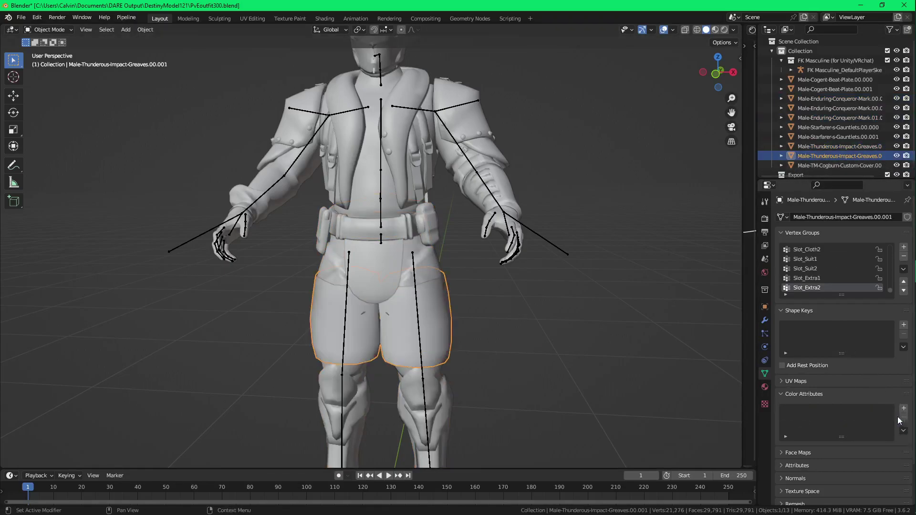
left_click(596, 345)
scroll(596, 345, "down", 2)
middle_click_drag(459, 327, 462, 243)
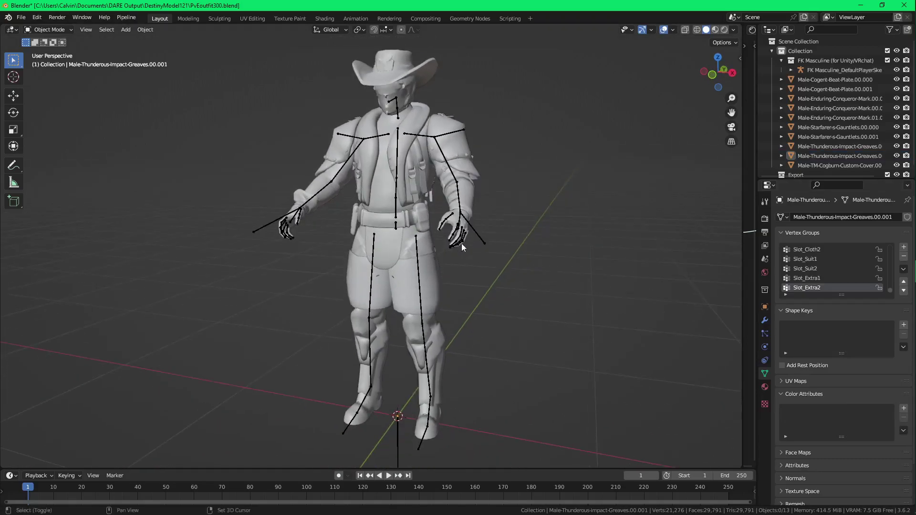
Export all character objects as PvEoutfit300_Quest.fbx with Selected Objects enabled
left_click(21, 18)
mouse_move(47, 153)
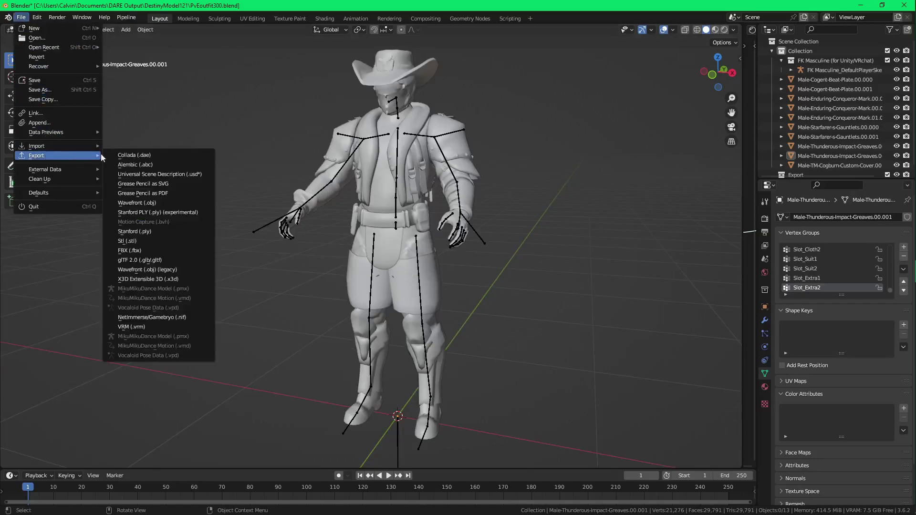
left_click(170, 245)
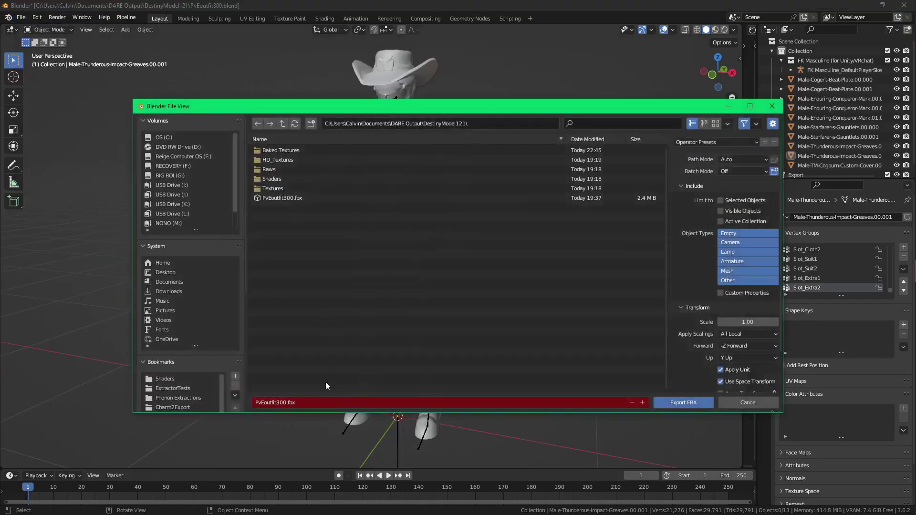
left_click(288, 403)
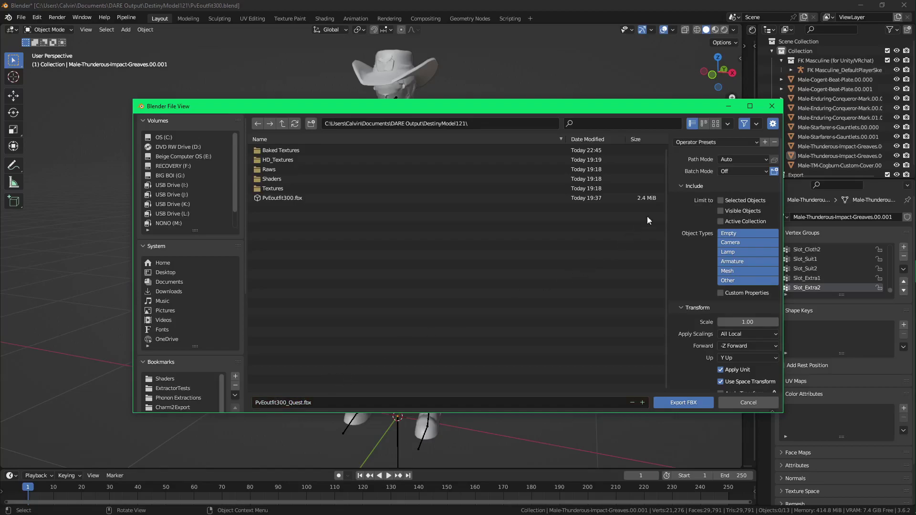
left_click_drag(618, 107, 552, 366)
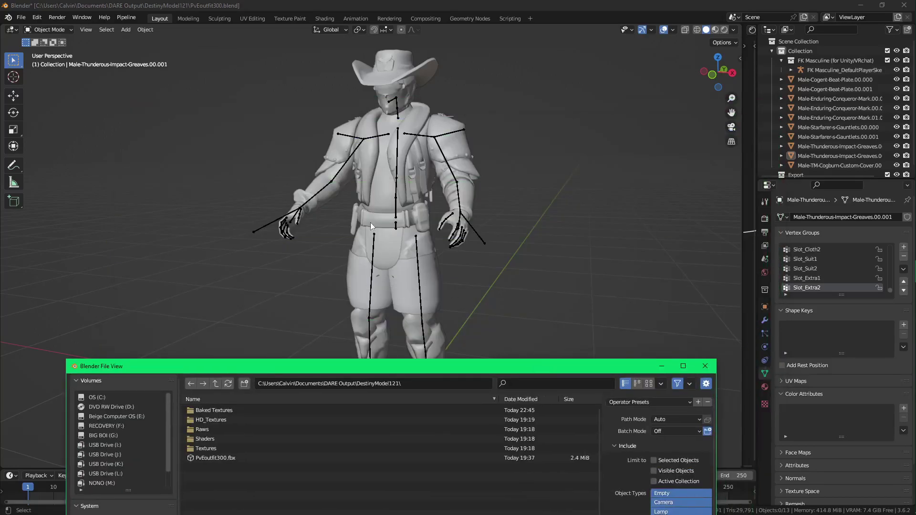
left_click(373, 243)
key("a")
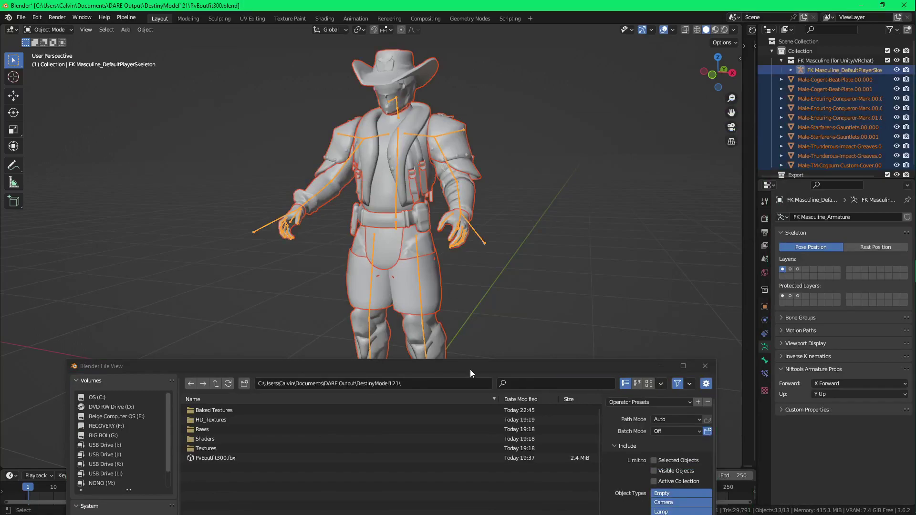
left_click_drag(470, 369, 474, 150)
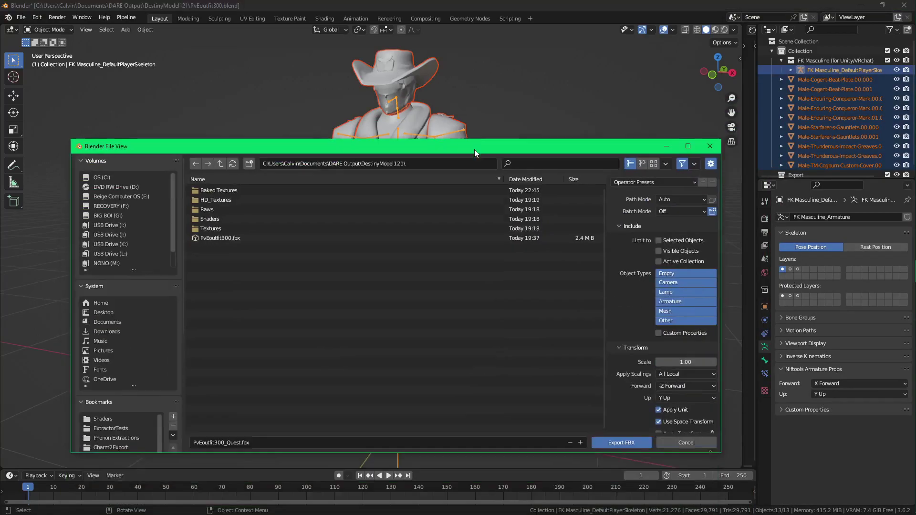
left_click(620, 442)
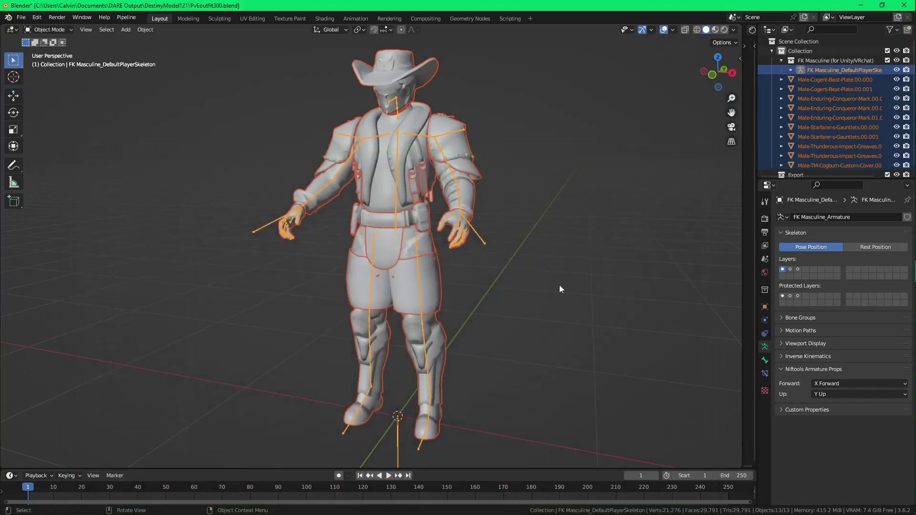
Deselect everything and view the DestinyModel121 folder in File Explorer
left_click(519, 253)
mouse_move(853, 95)
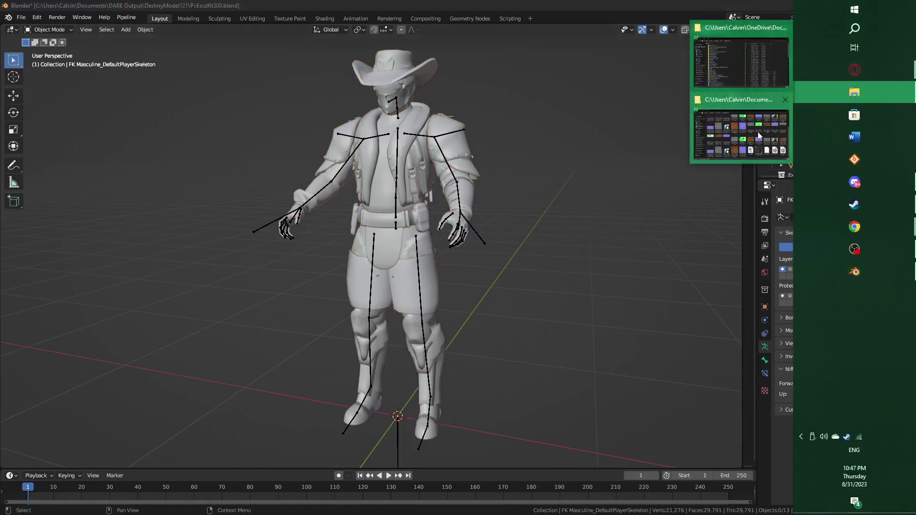
left_click(801, 126)
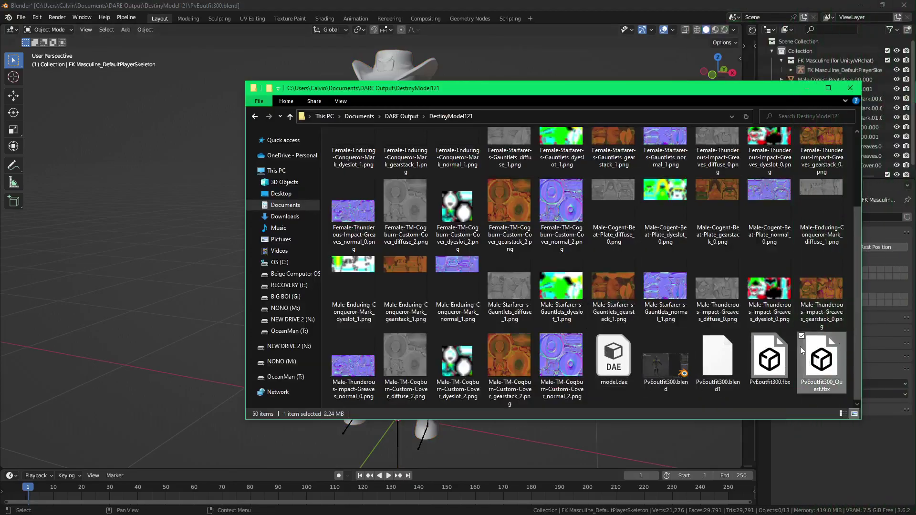